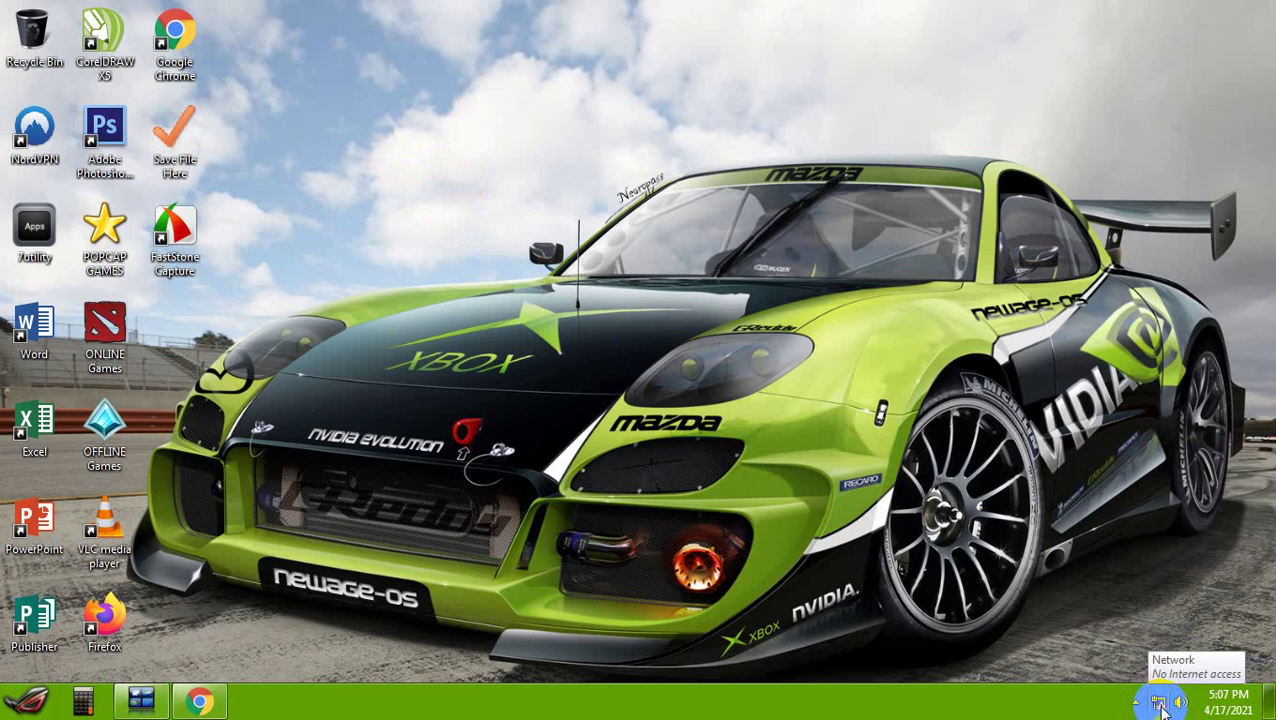
left_click(1162, 708)
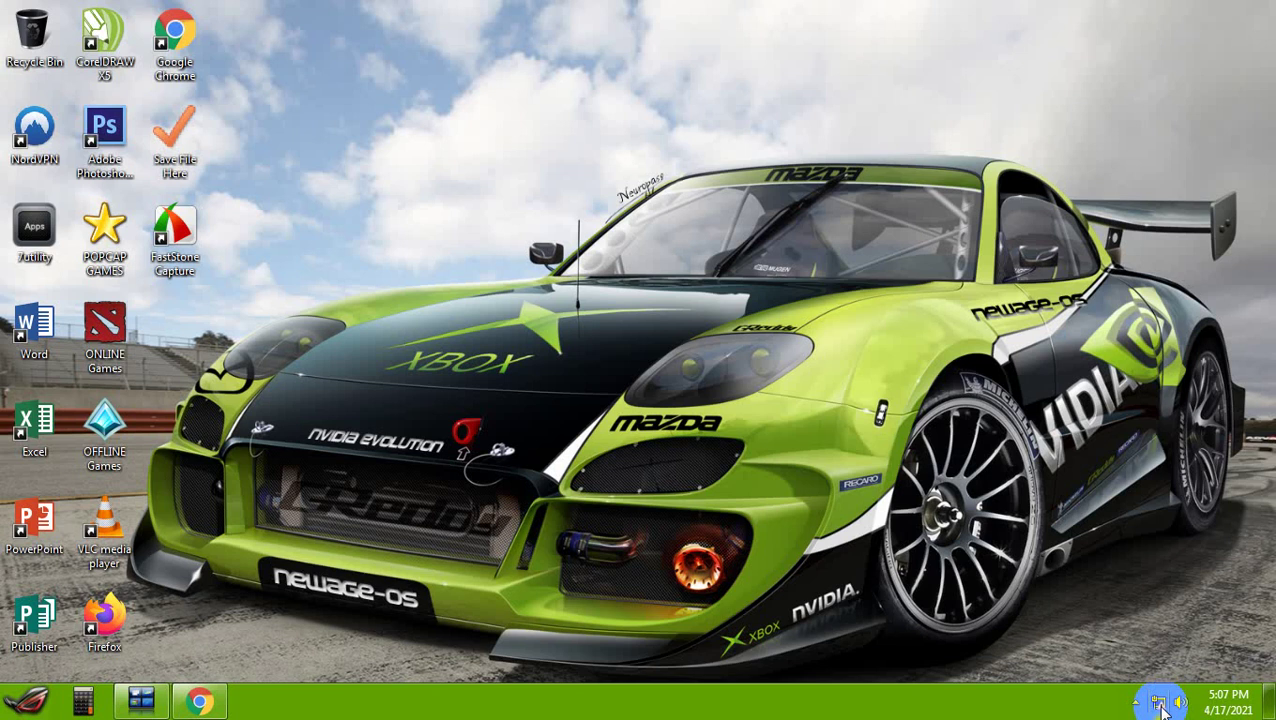
right_click(683, 300)
left_click(730, 290)
right_click(397, 163)
left_click(434, 234)
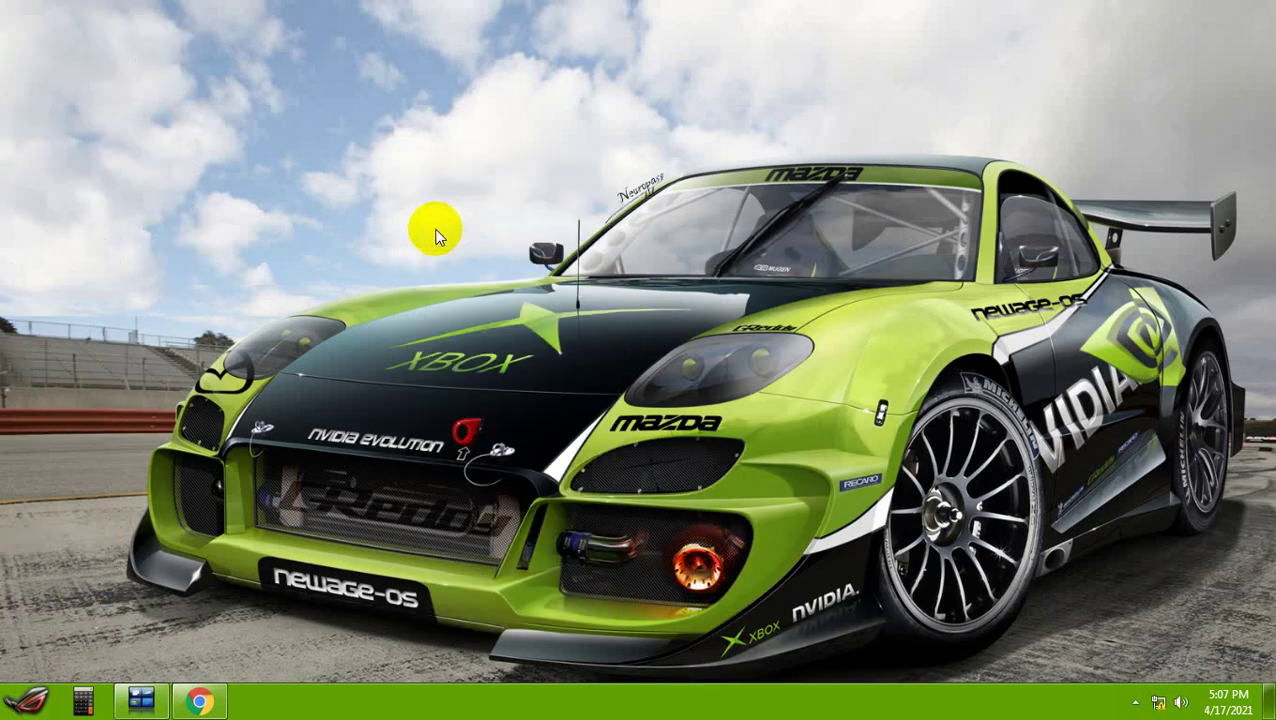
right_click(433, 207)
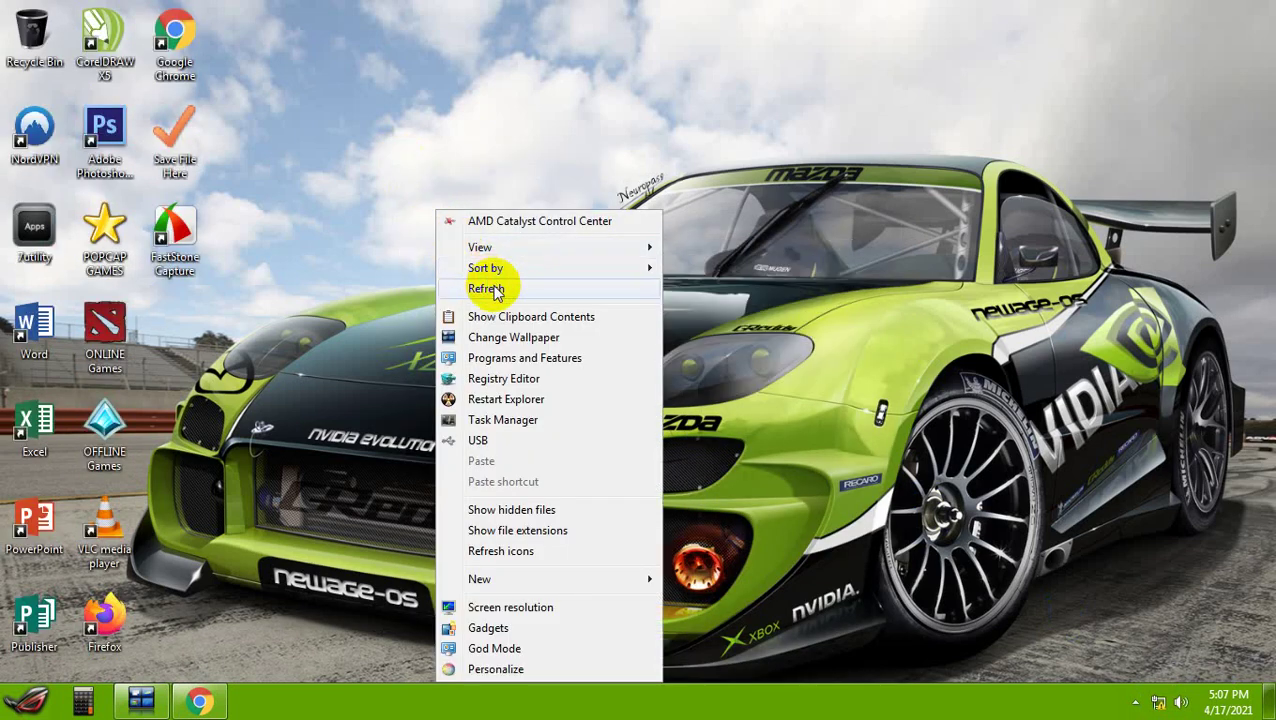
left_click(487, 289)
right_click(411, 190)
left_click(462, 269)
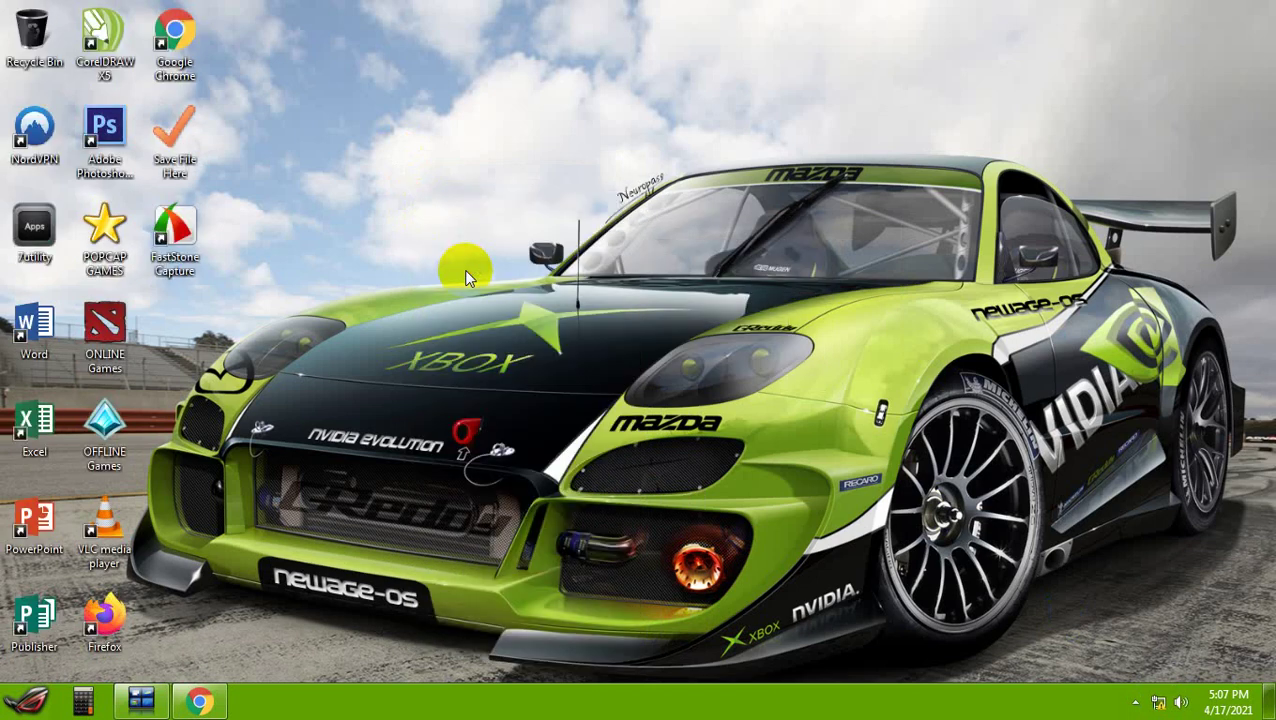
right_click(503, 176)
left_click(510, 254)
right_click(461, 197)
left_click(509, 275)
right_click(443, 194)
left_click(507, 268)
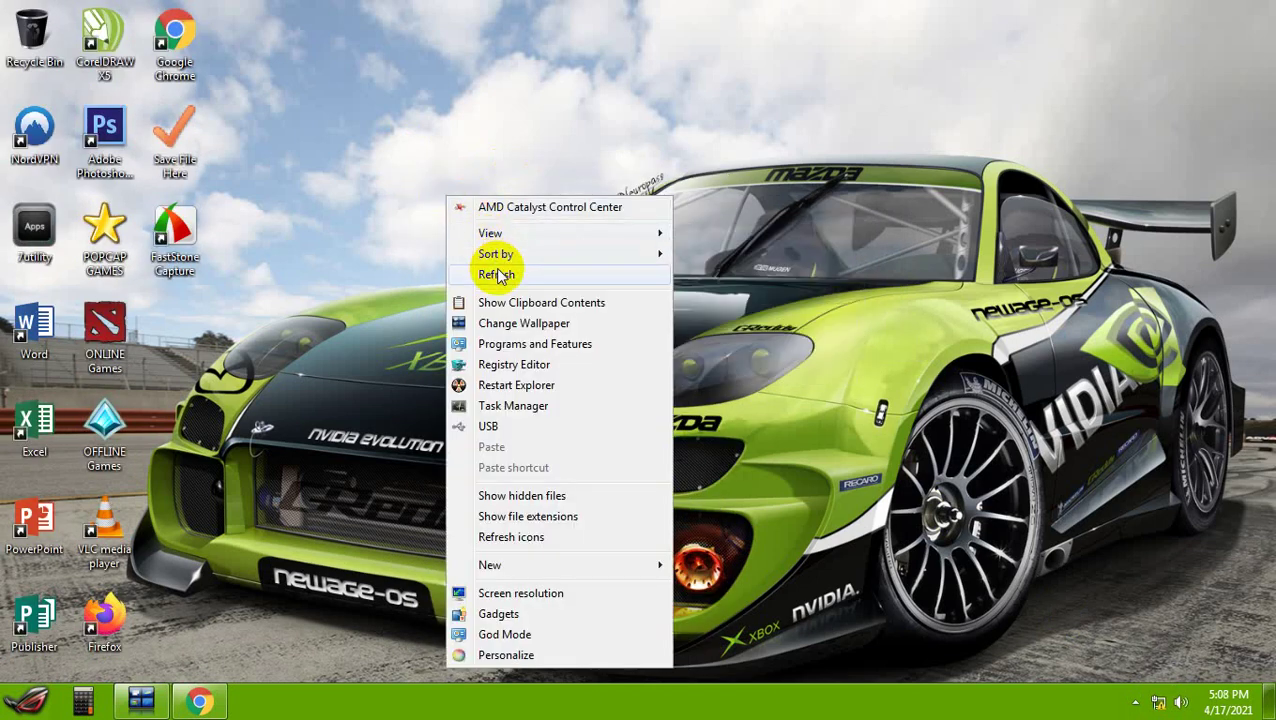
right_click(676, 425)
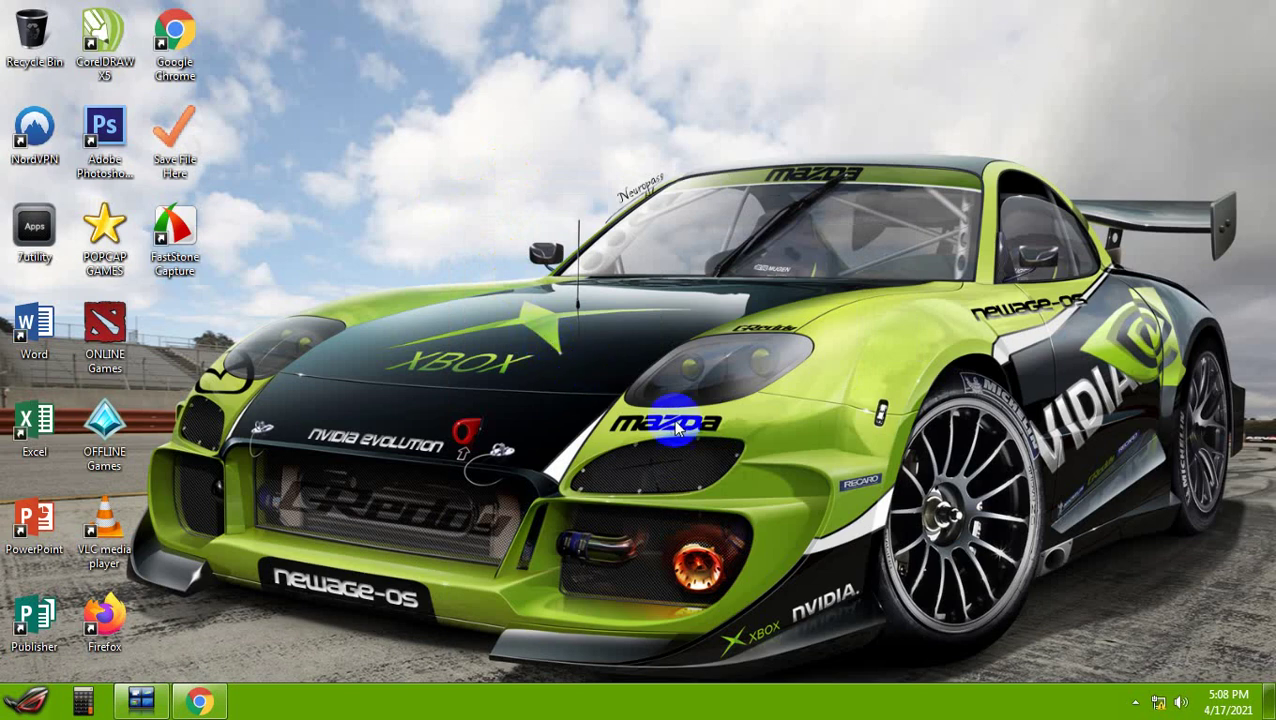
right_click(408, 153)
left_click(472, 240)
right_click(610, 345)
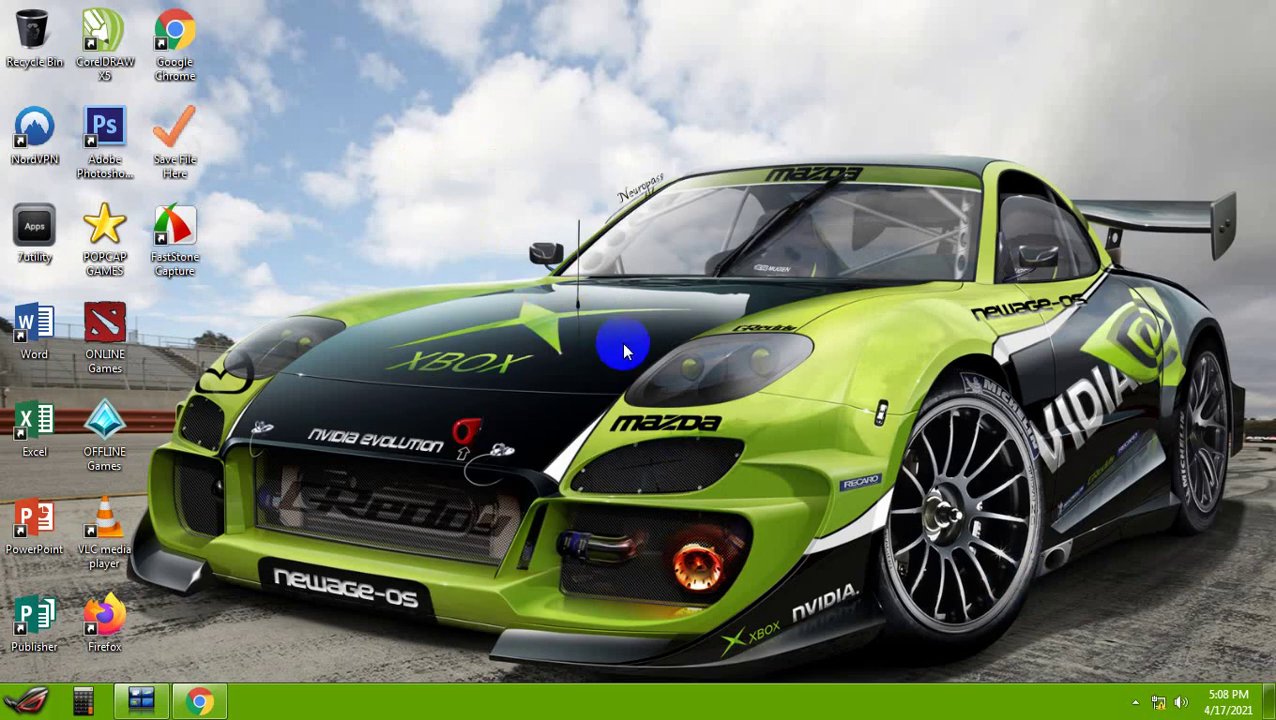
right_click(433, 188)
left_click(512, 272)
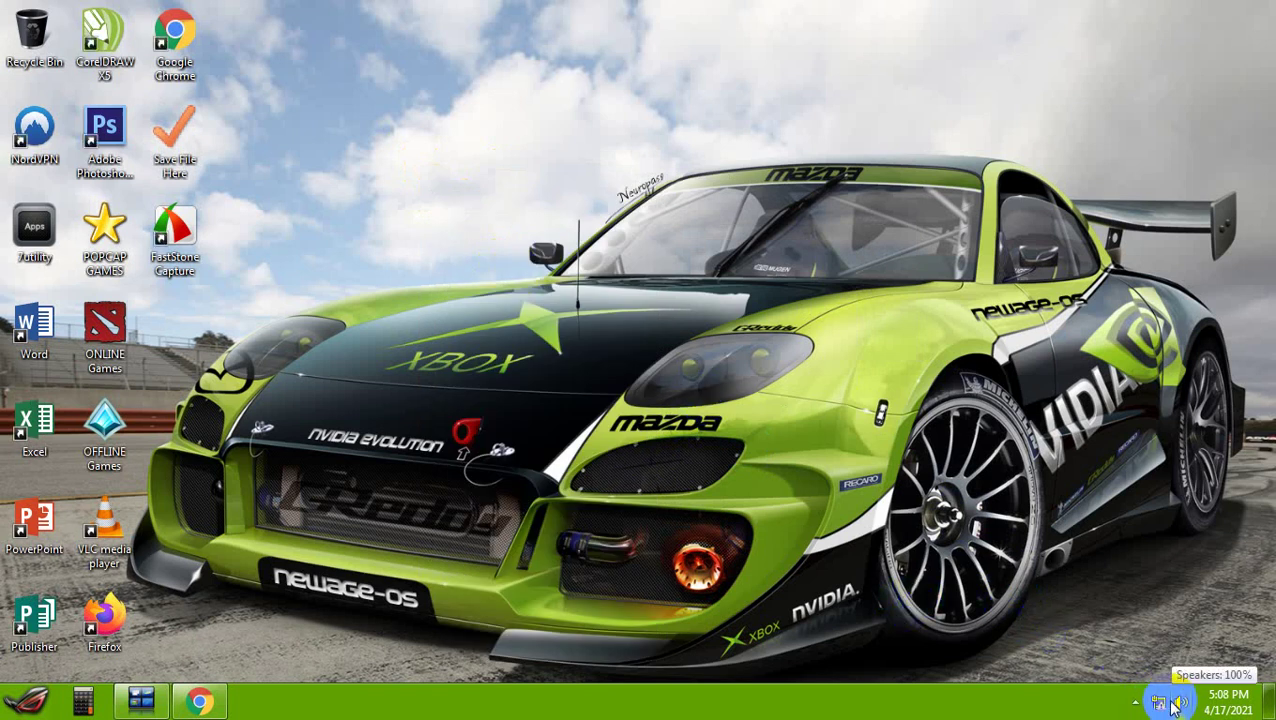
left_click(975, 531)
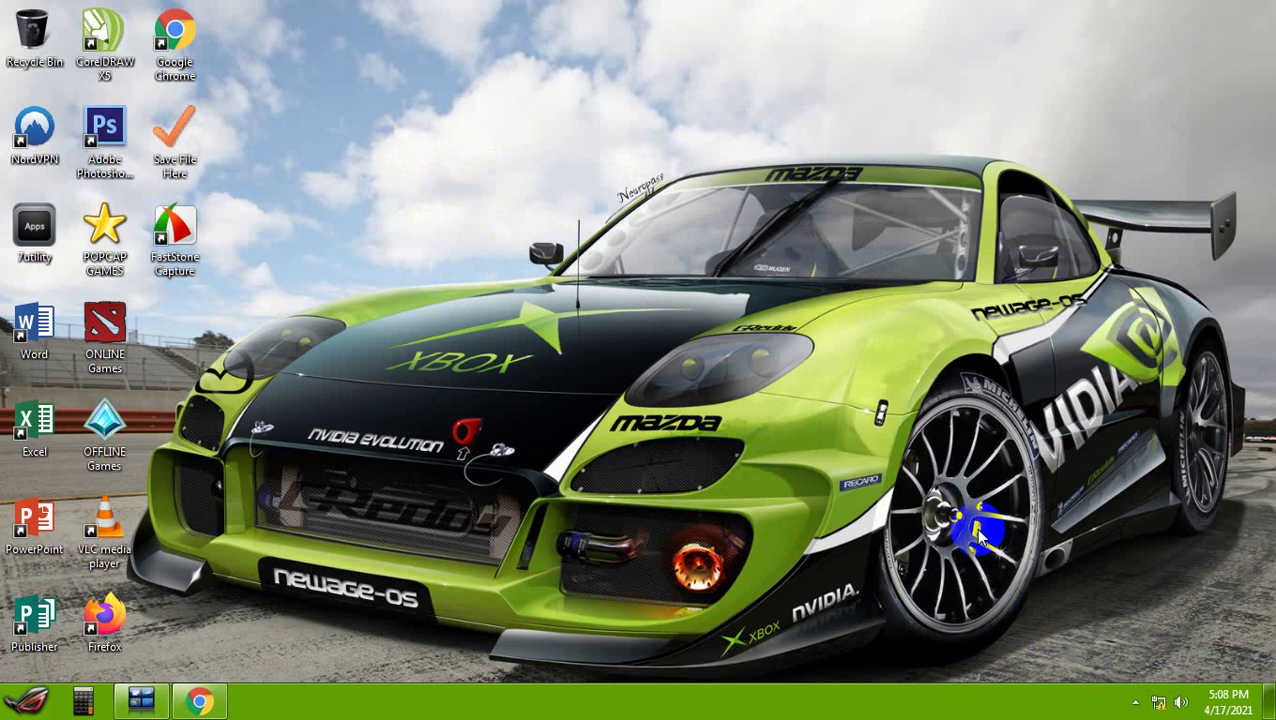
right_click(464, 212)
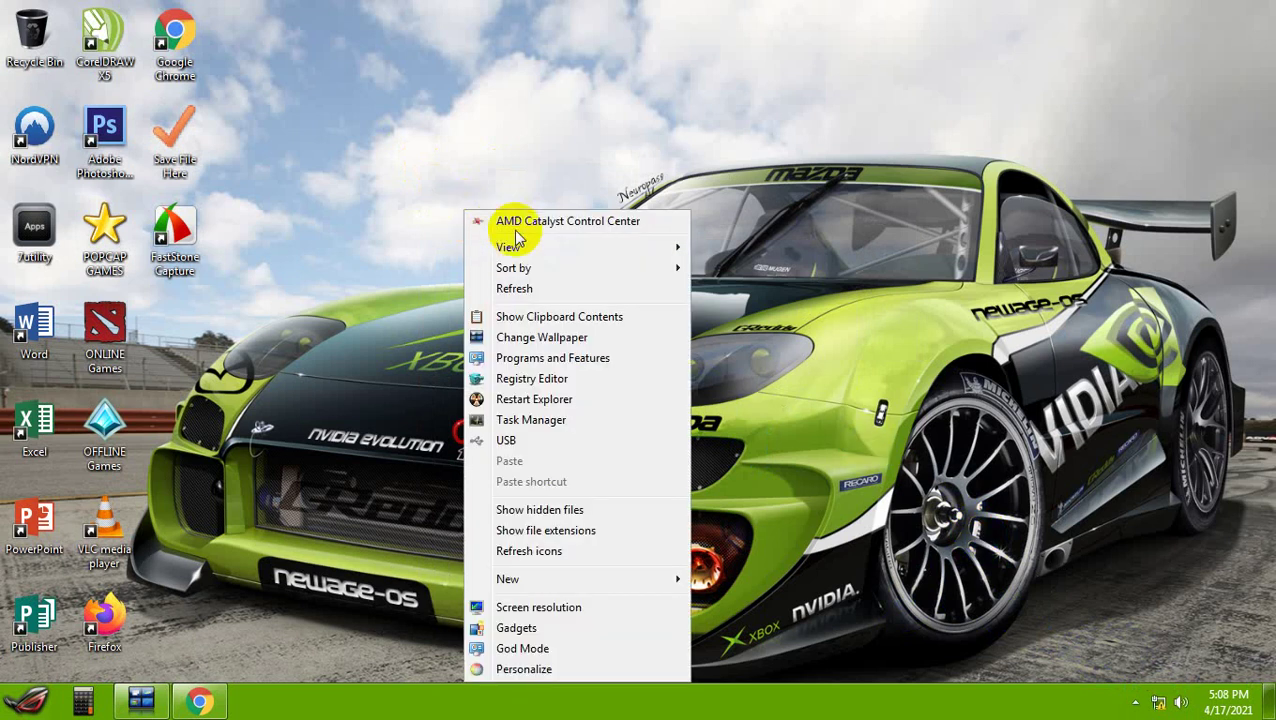
left_click(514, 289)
right_click(570, 198)
left_click(628, 280)
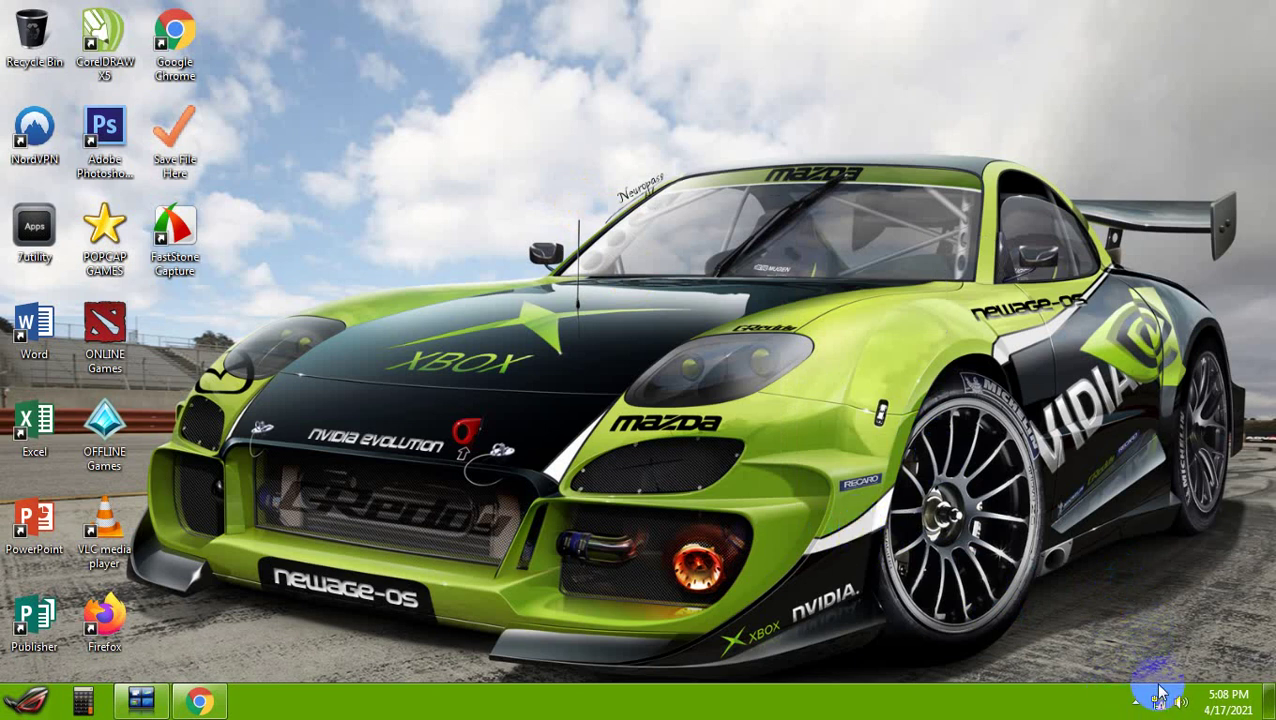
Check the network status, and open a new Google Chrome window to run the recent youtube search as a connection test
mouse_move(1158, 706)
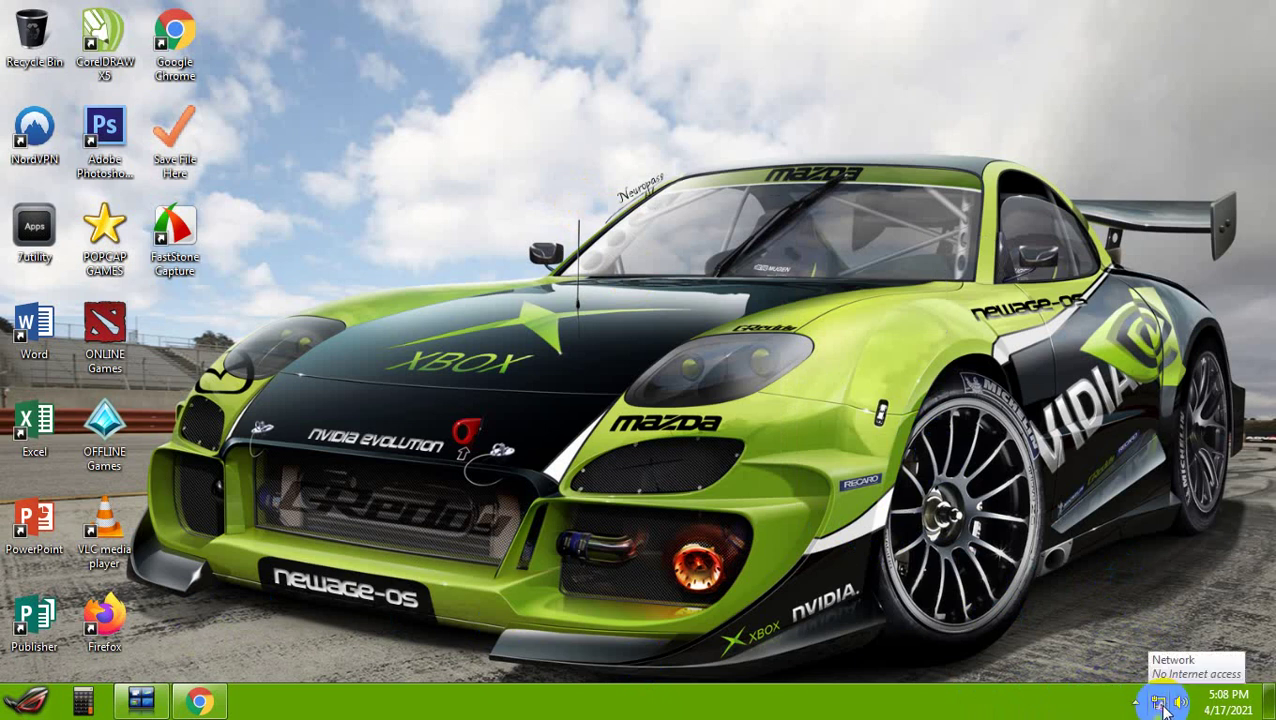
right_click(200, 700)
left_click(179, 652)
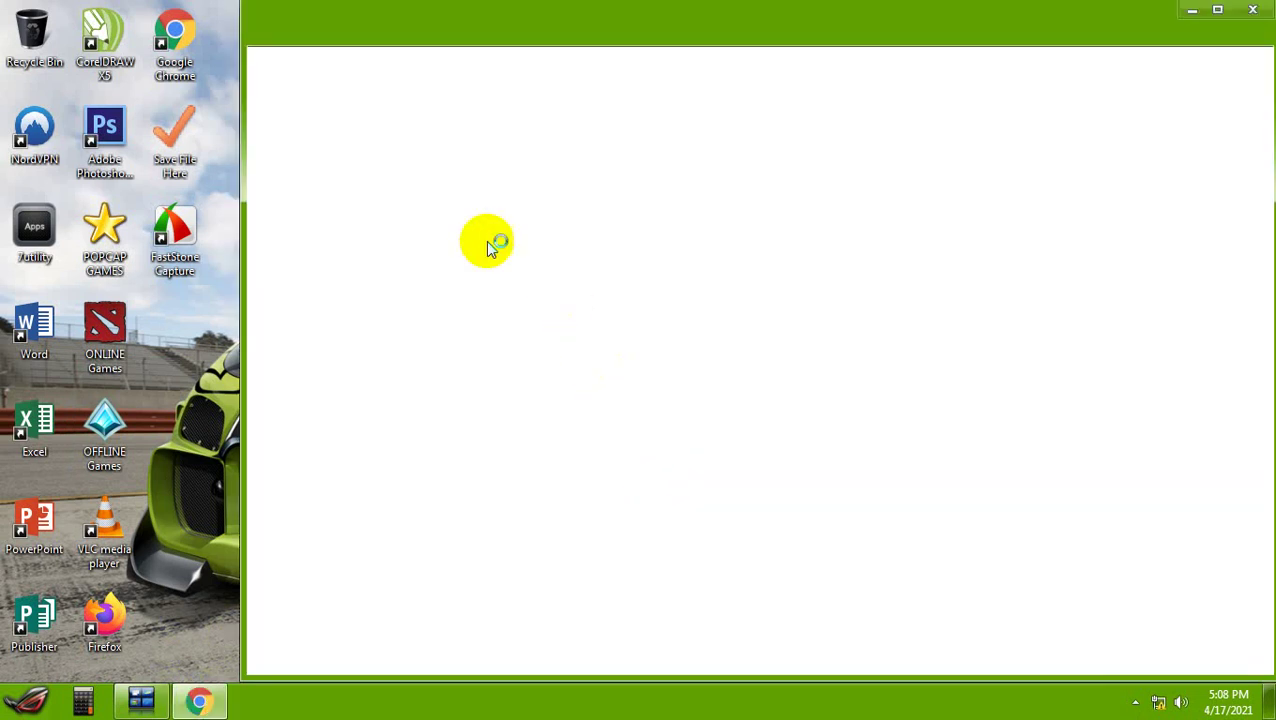
left_click(455, 61)
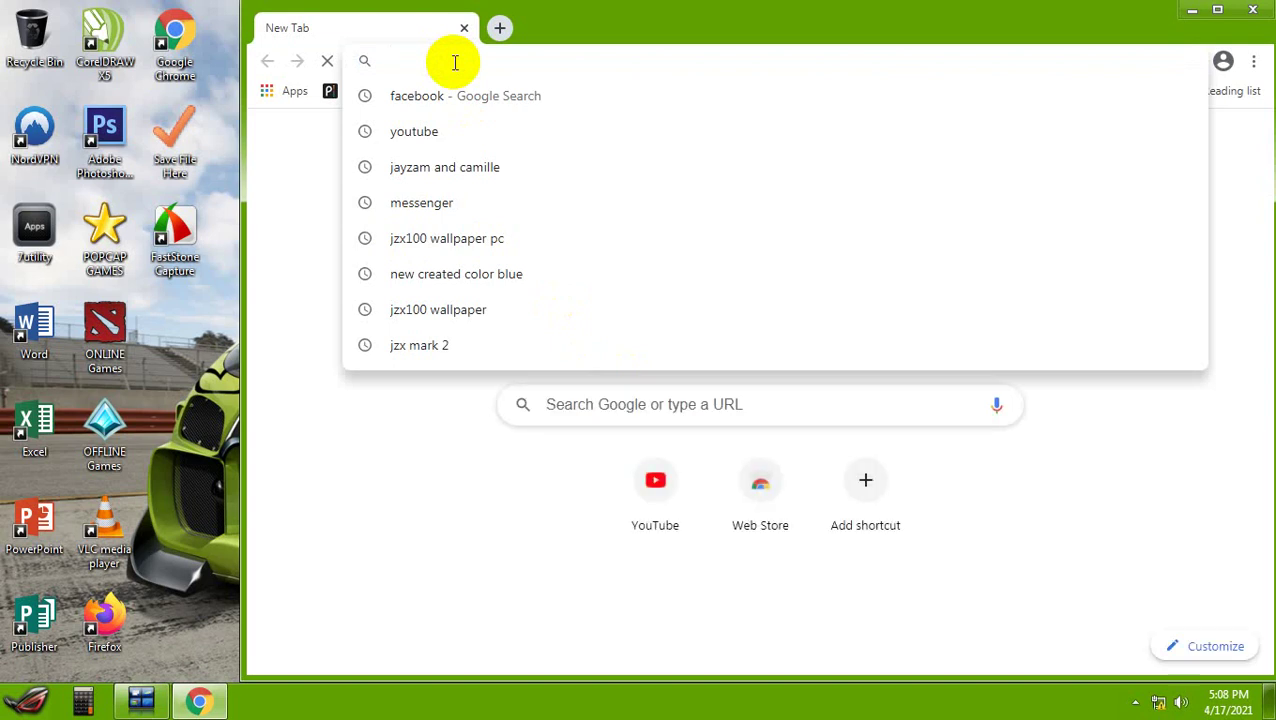
left_click(438, 136)
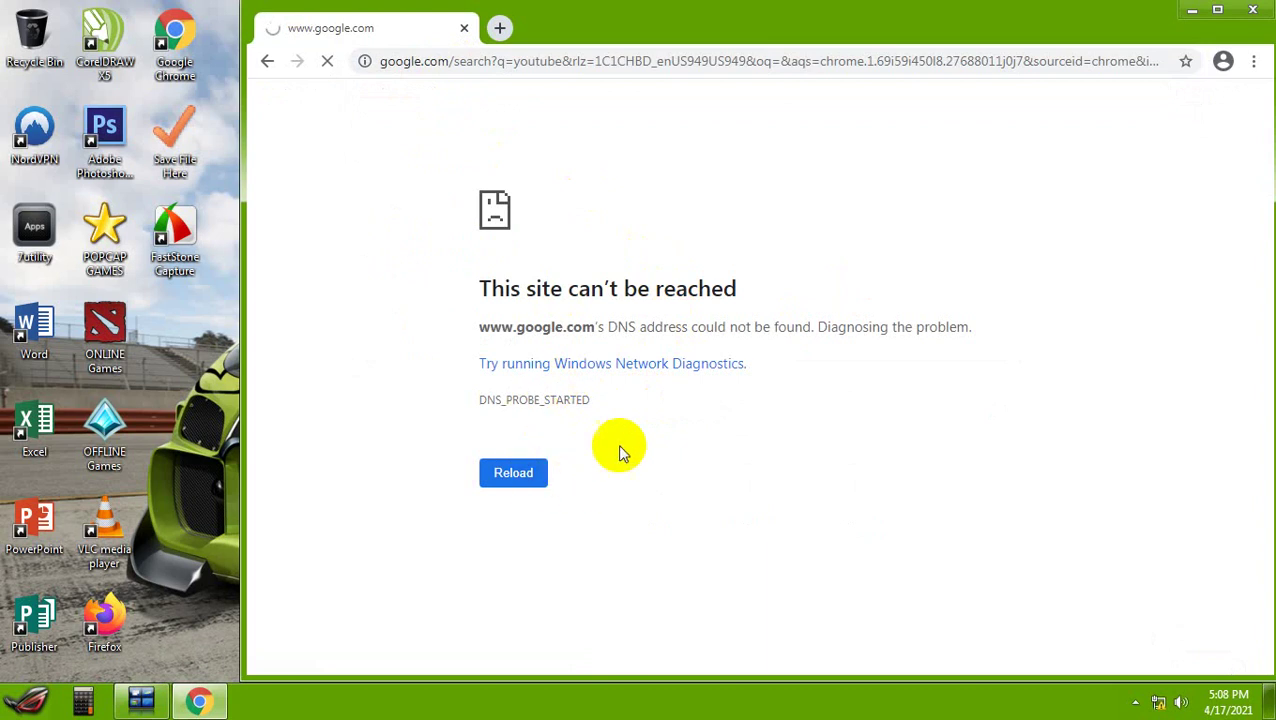
left_click(499, 28)
left_click(484, 61)
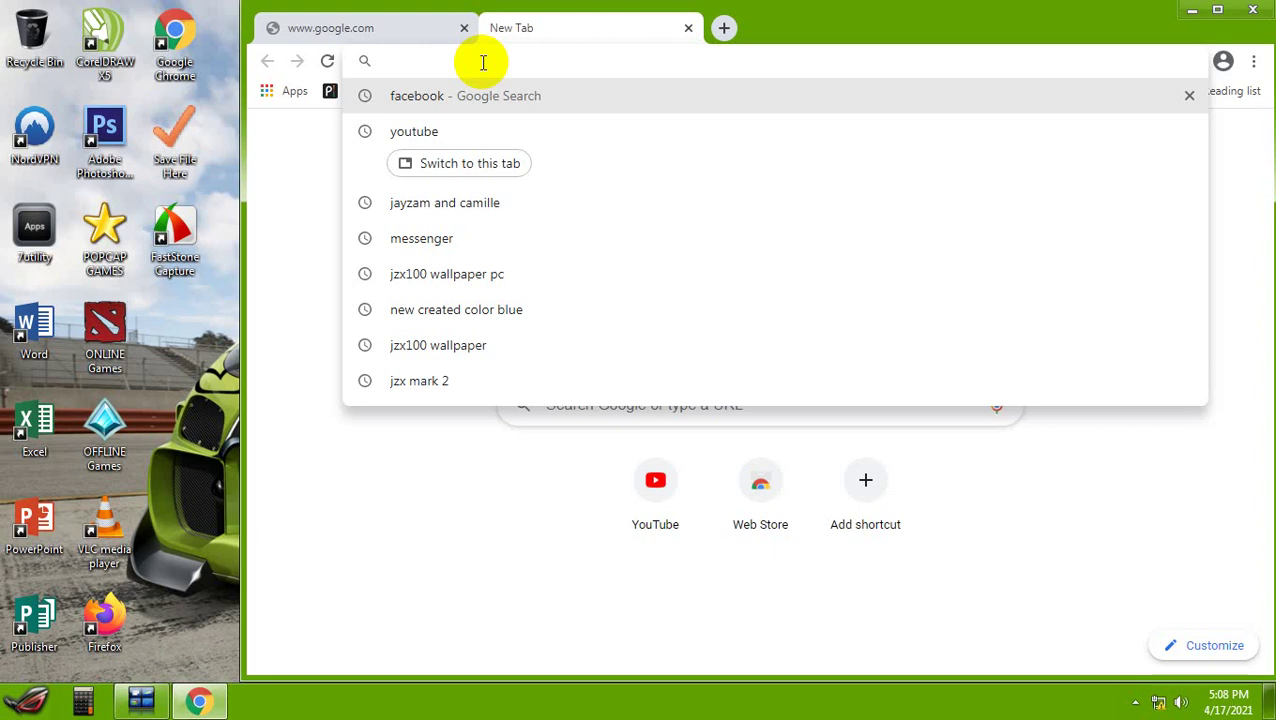
type("www.")
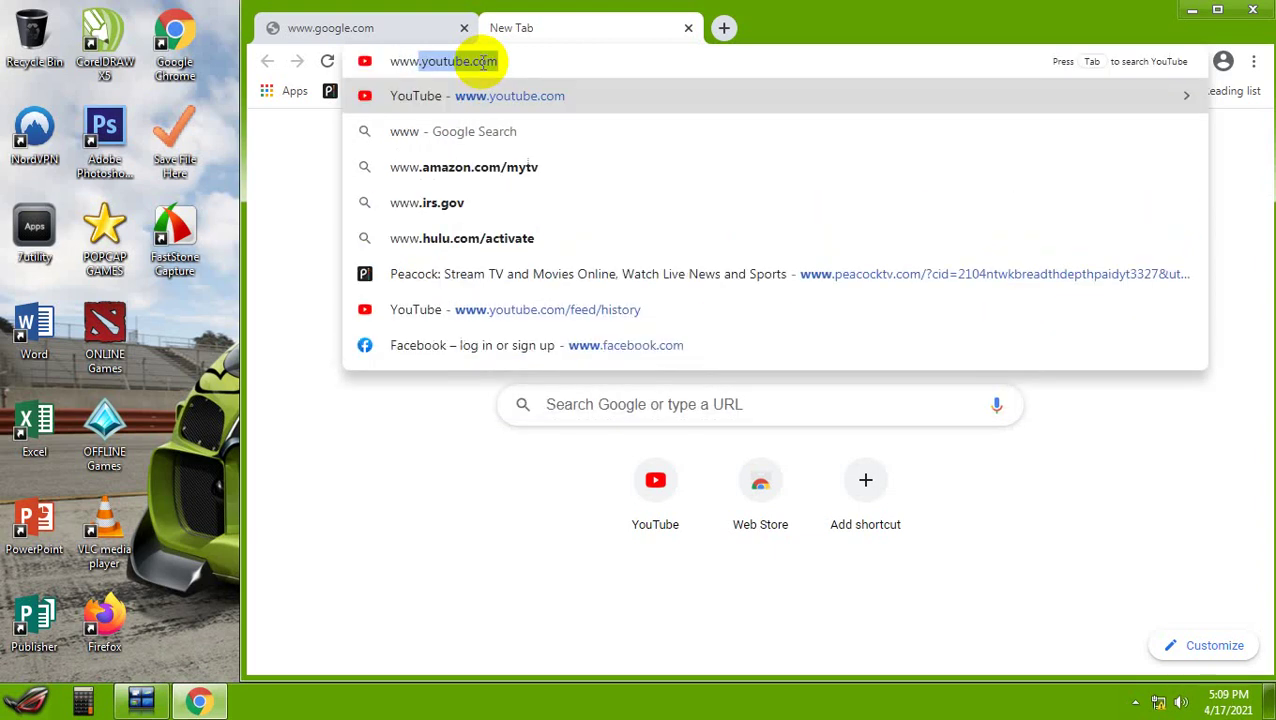
key("Return")
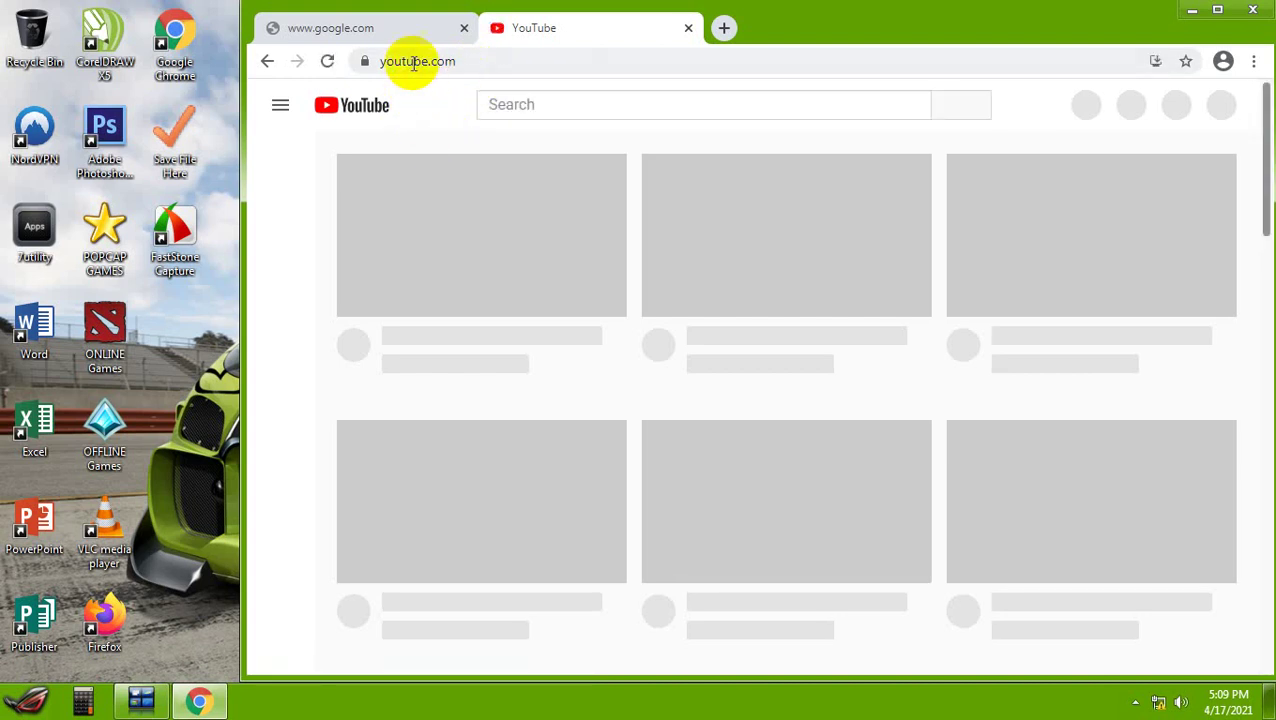
left_click(327, 61)
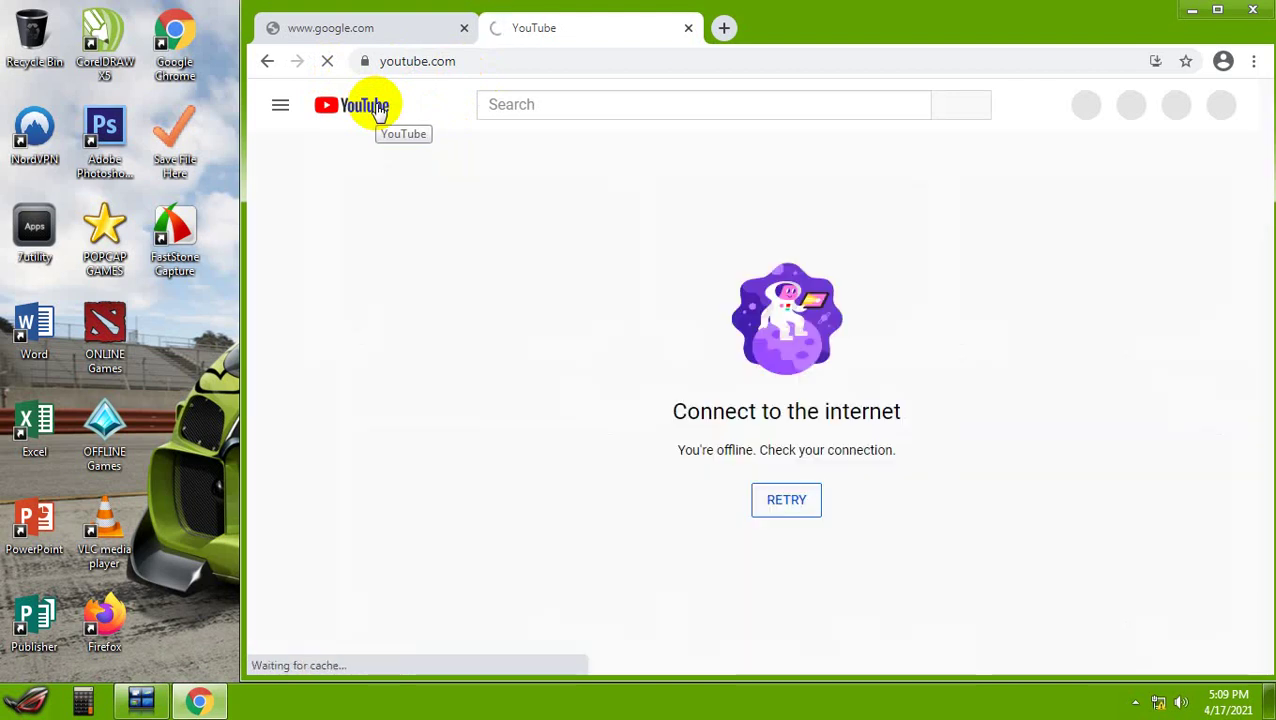
left_click(775, 501)
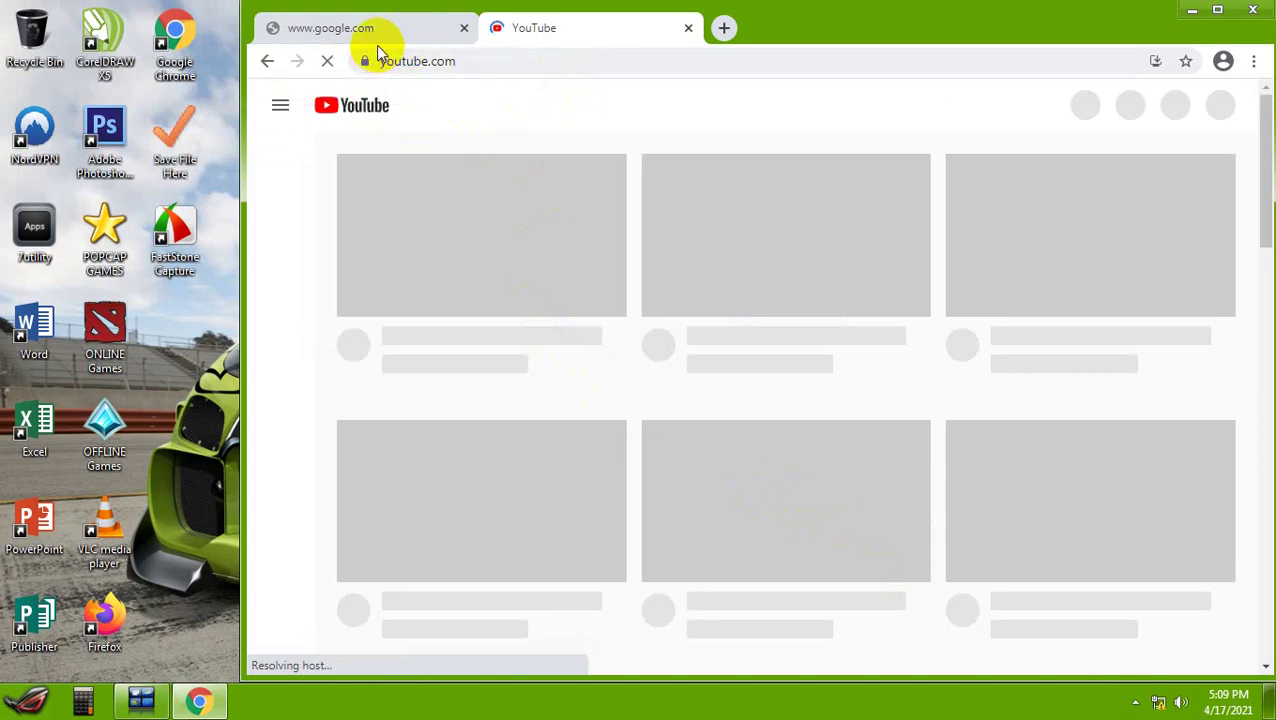
mouse_move(1160, 705)
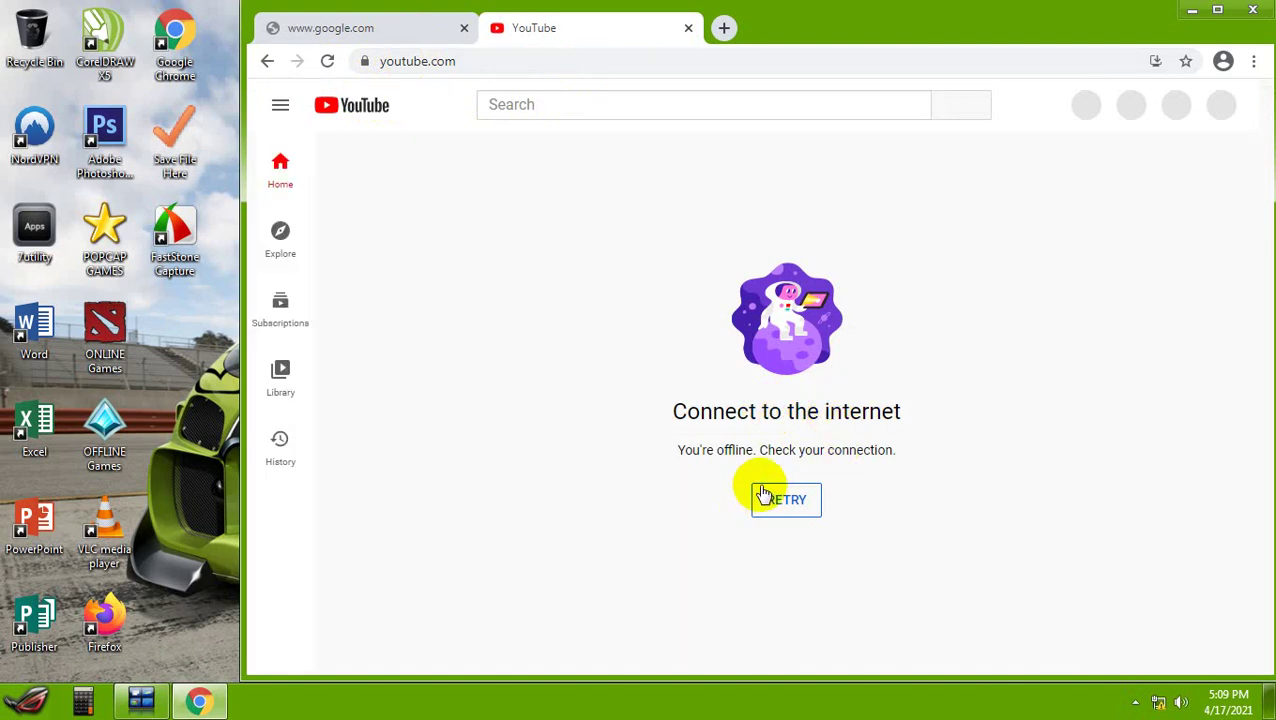
left_click(1161, 703)
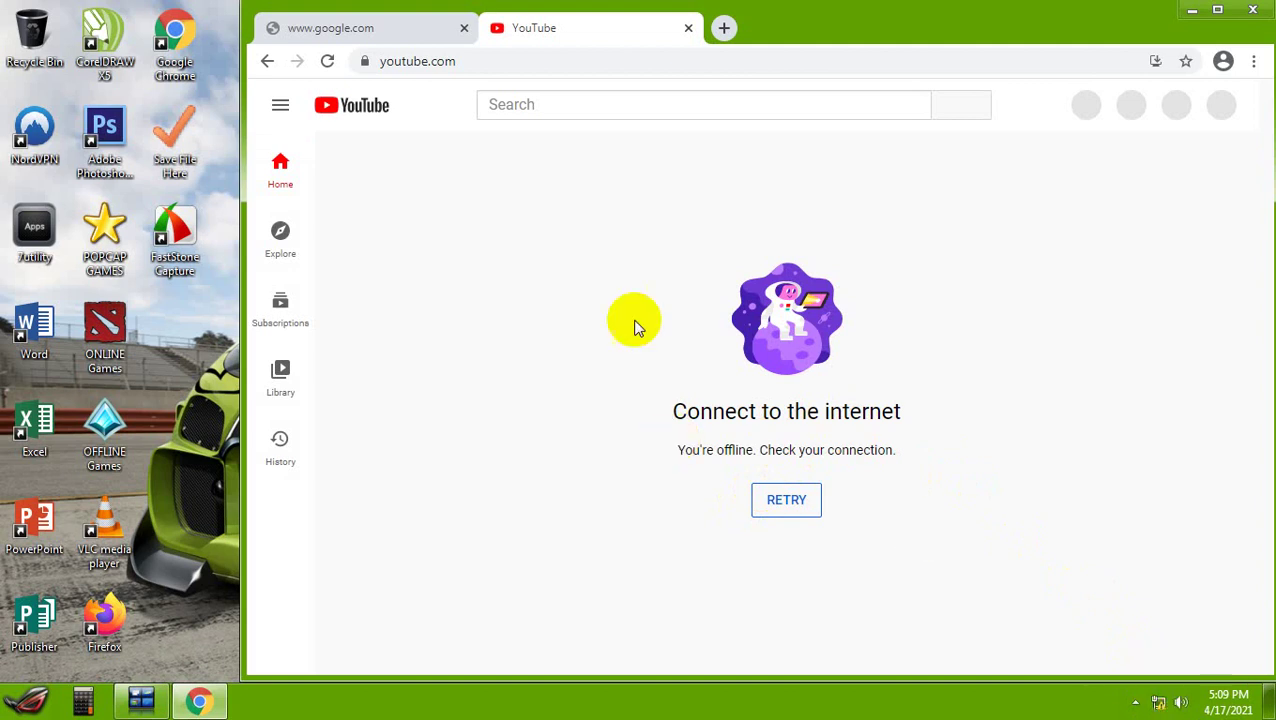
Load facebook.com in the current tab as another test of the internet connection
left_click(462, 60)
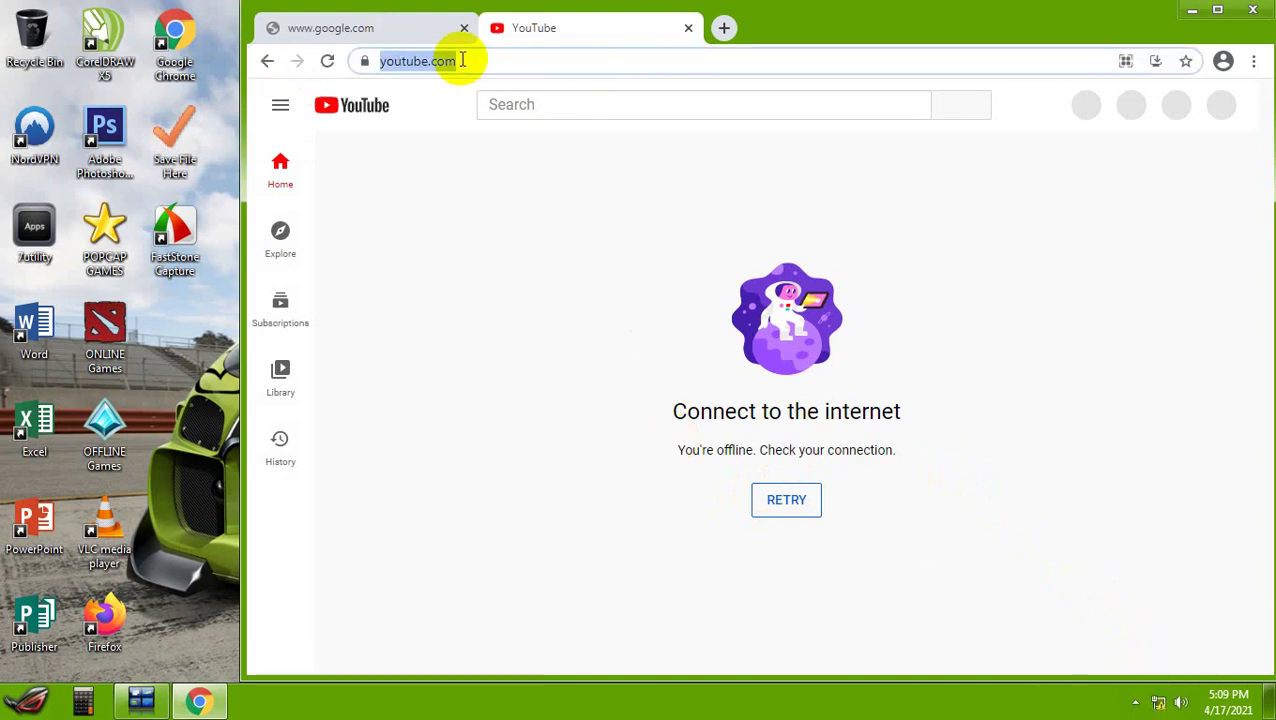
type("fa")
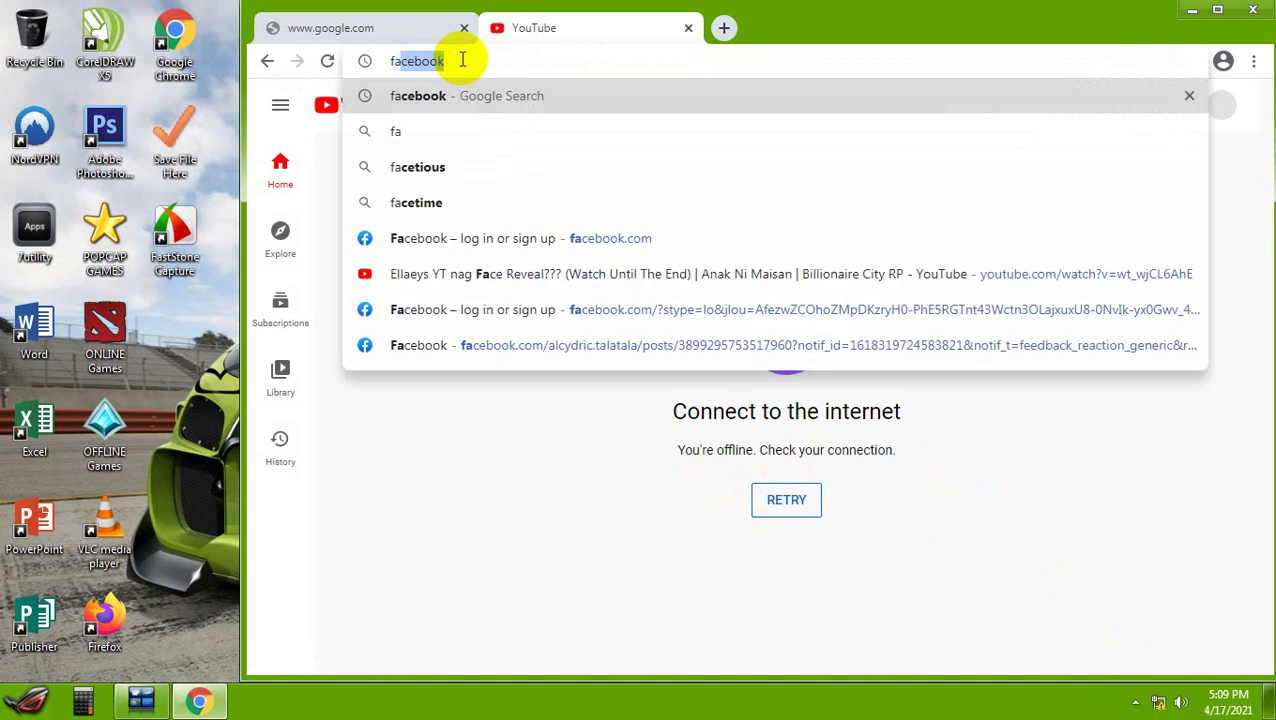
type("c")
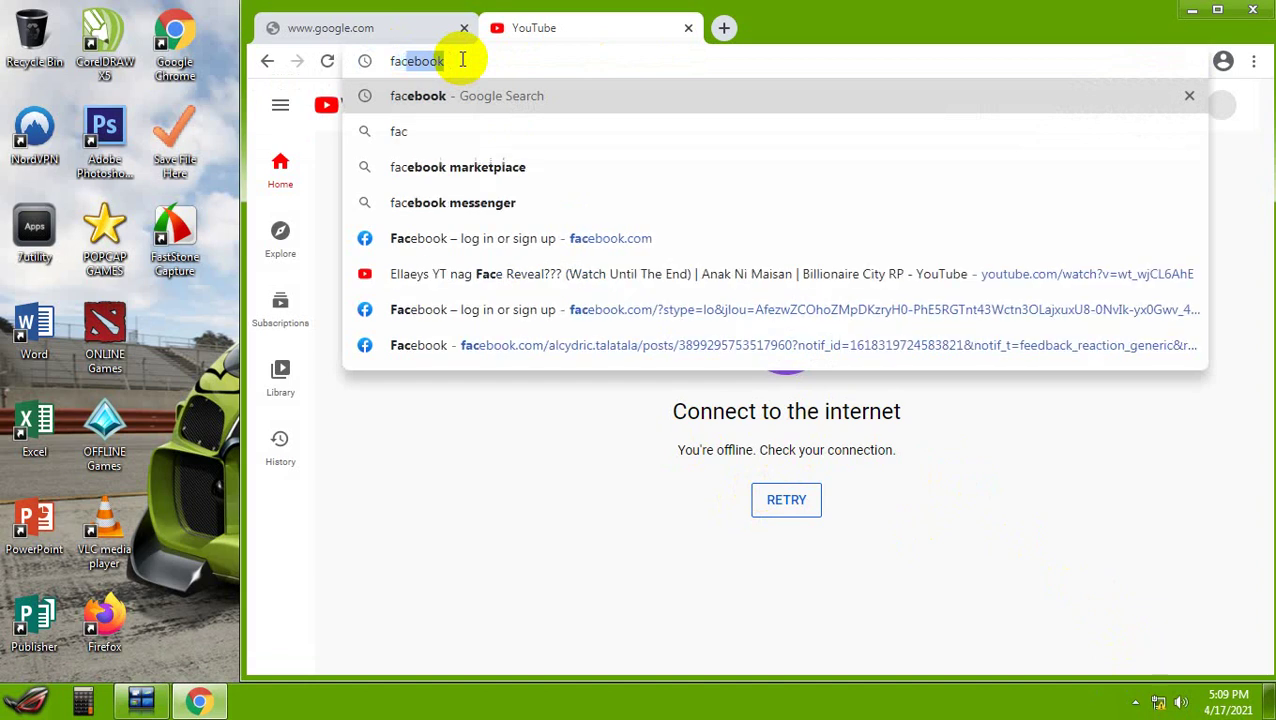
type("eb")
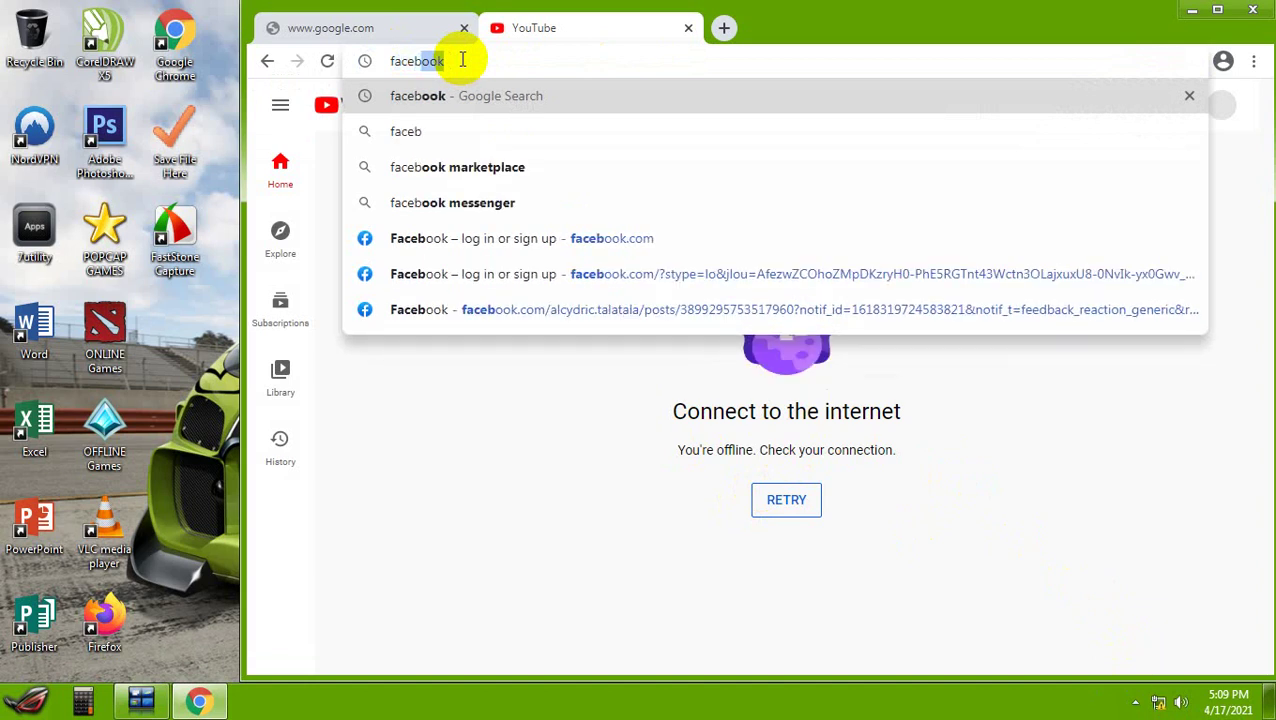
type("ook")
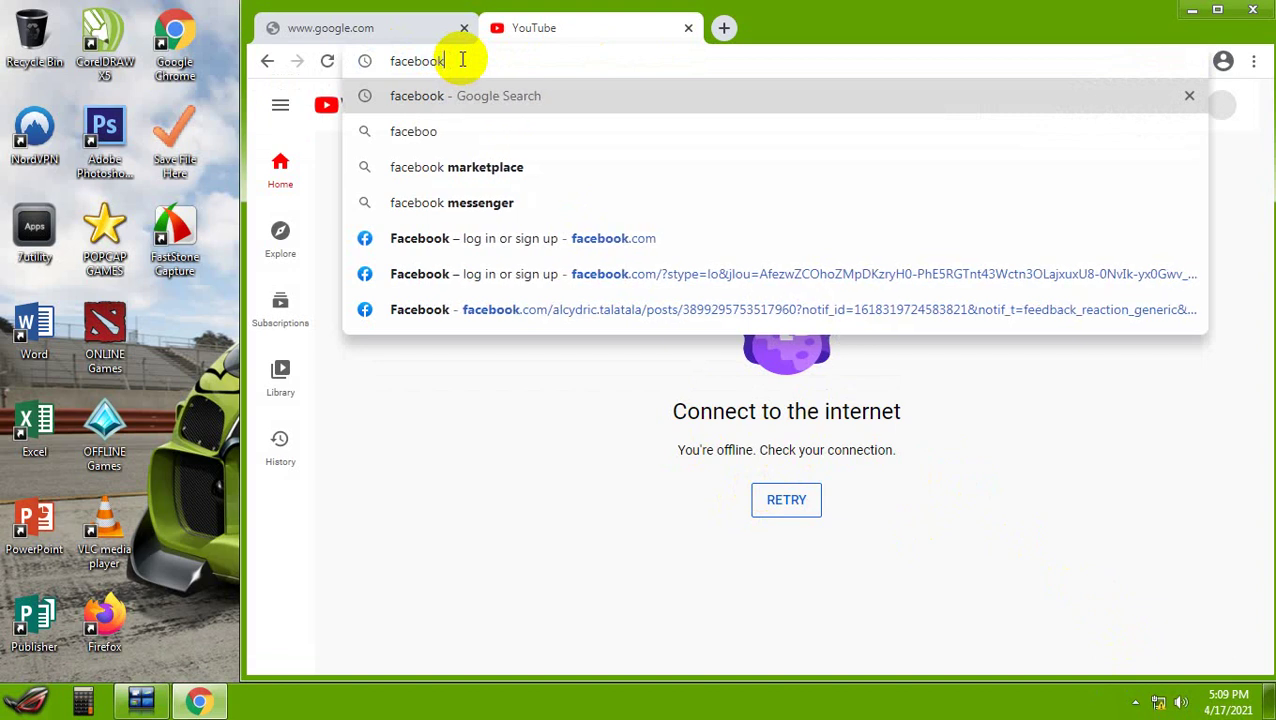
type(".com")
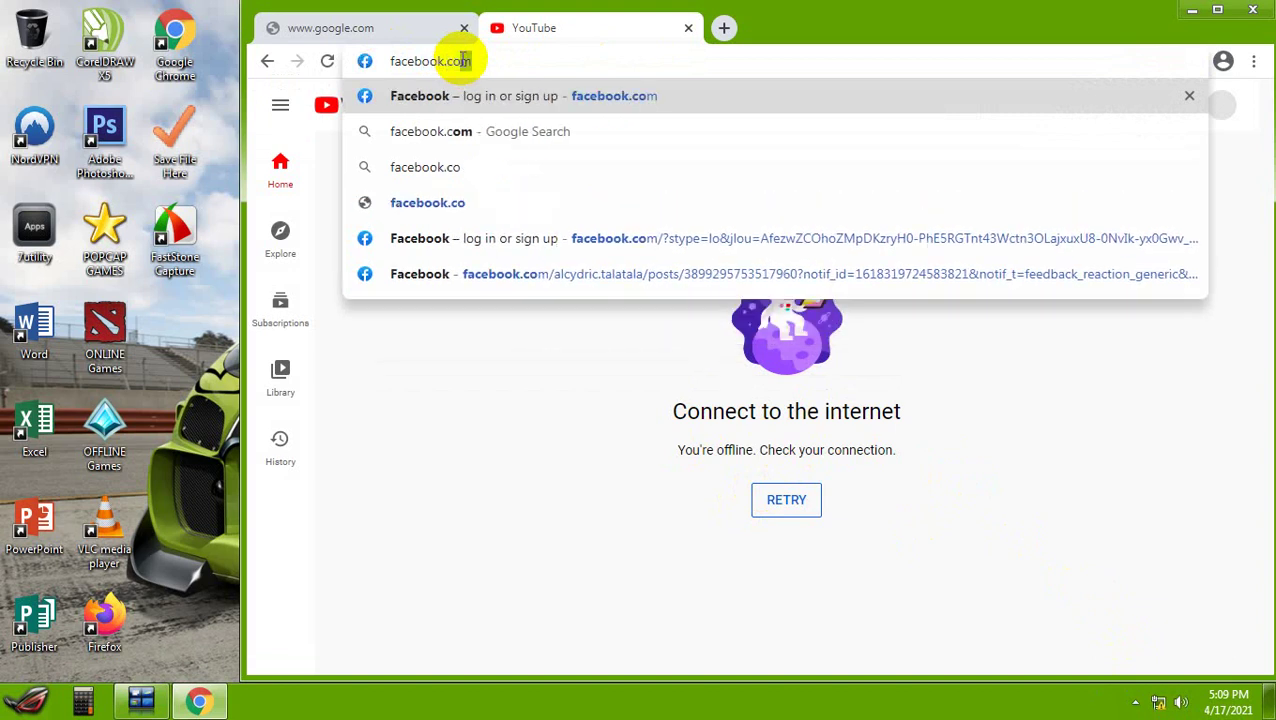
key("Return")
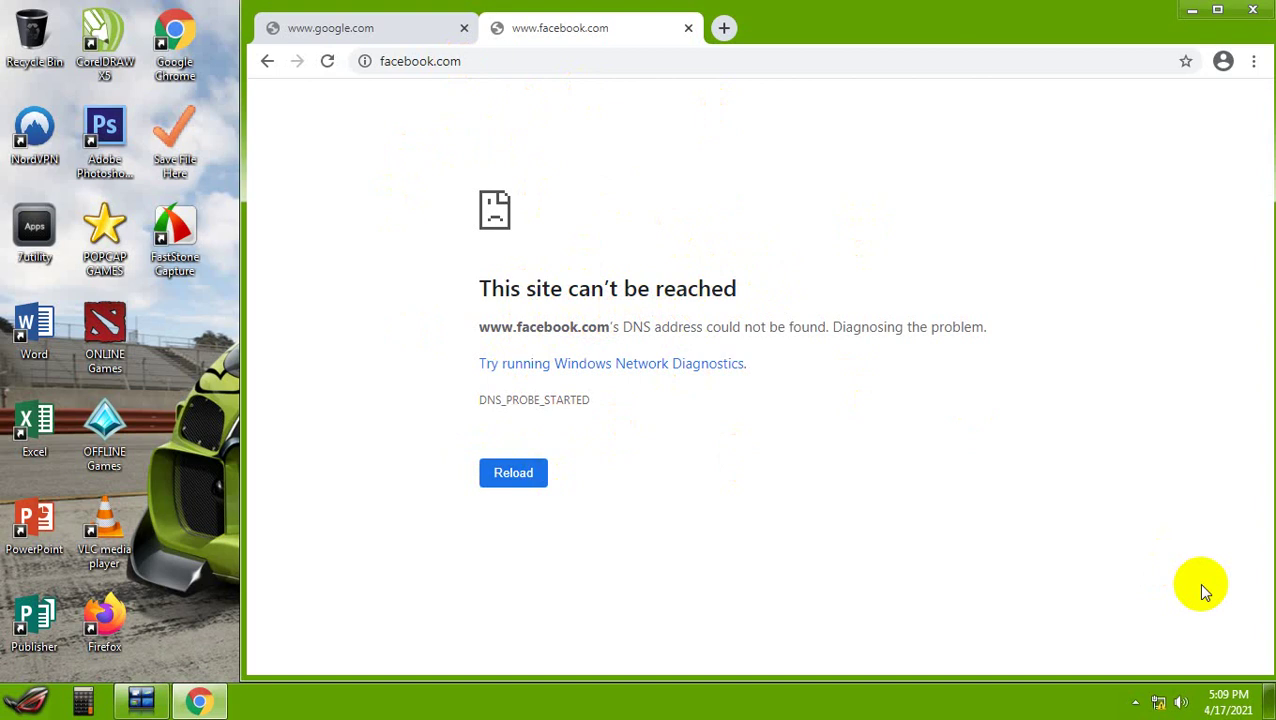
Check the network connection status, then close the facebook.com tab and minimize the browser window
left_click(1160, 703)
mouse_move(1163, 707)
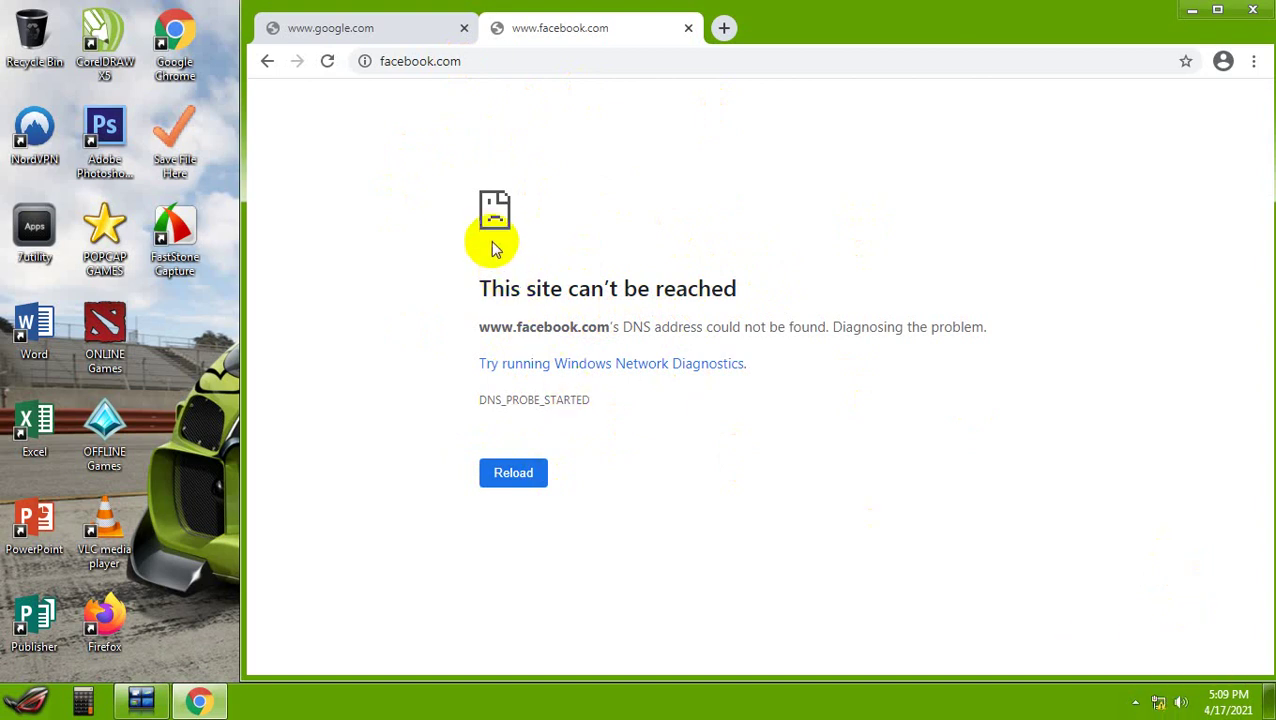
left_click(1161, 703)
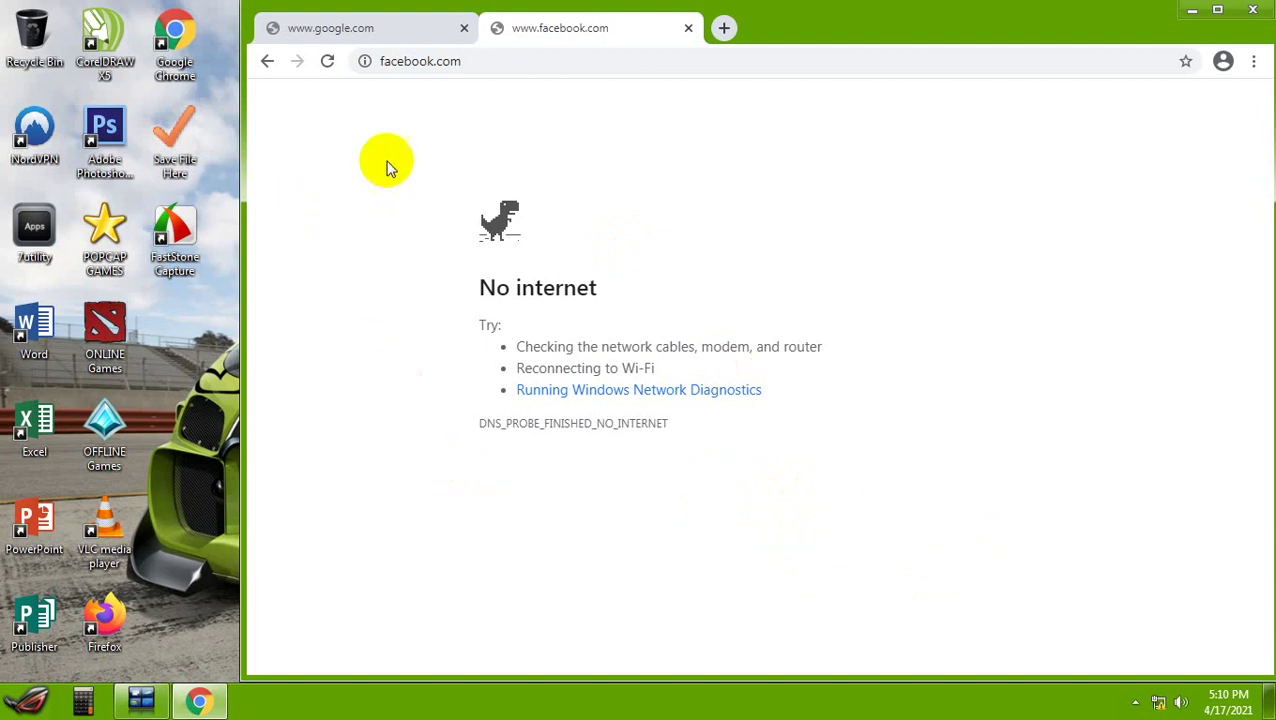
mouse_move(1160, 708)
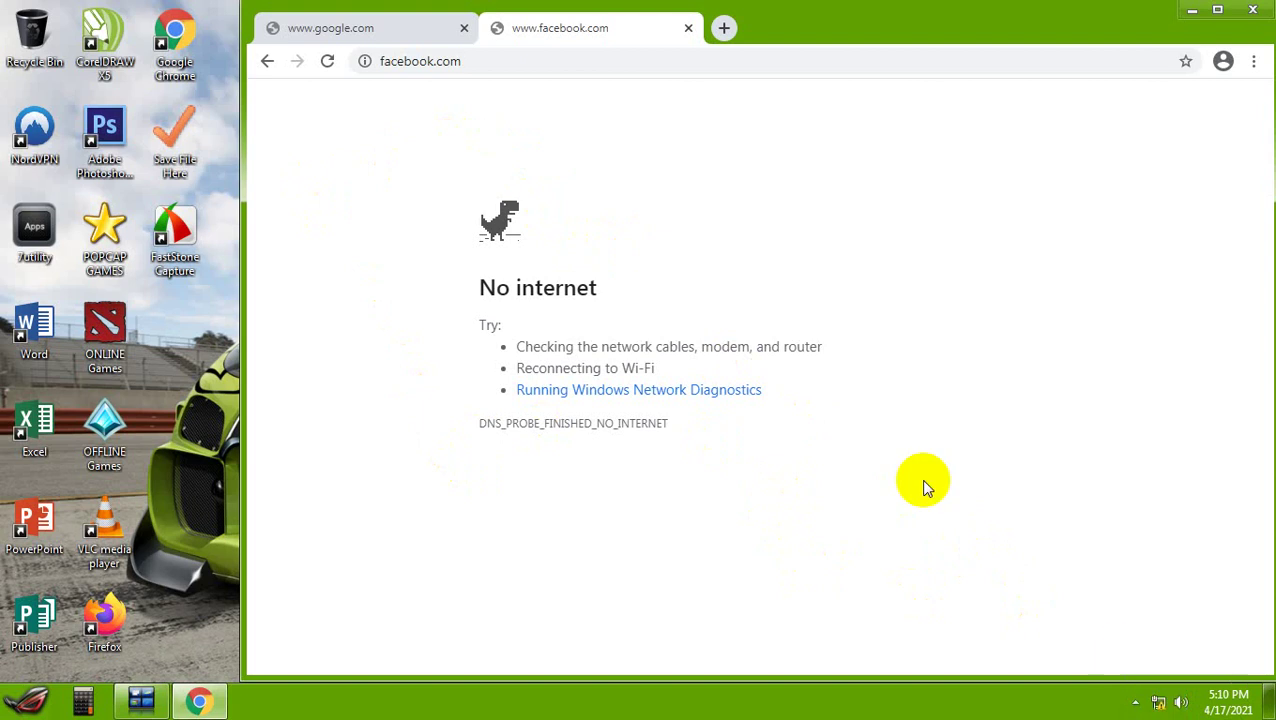
left_click(687, 28)
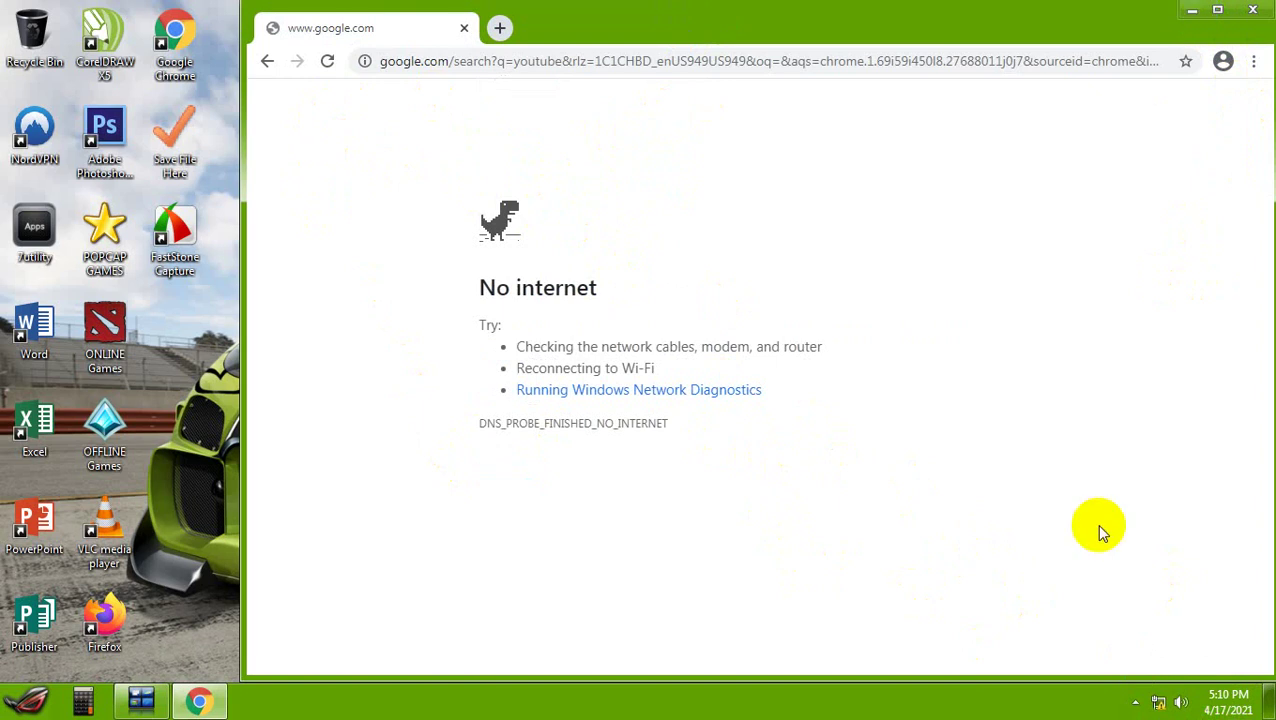
left_click(1190, 12)
right_click(490, 202)
left_click(521, 278)
right_click(458, 150)
left_click(518, 229)
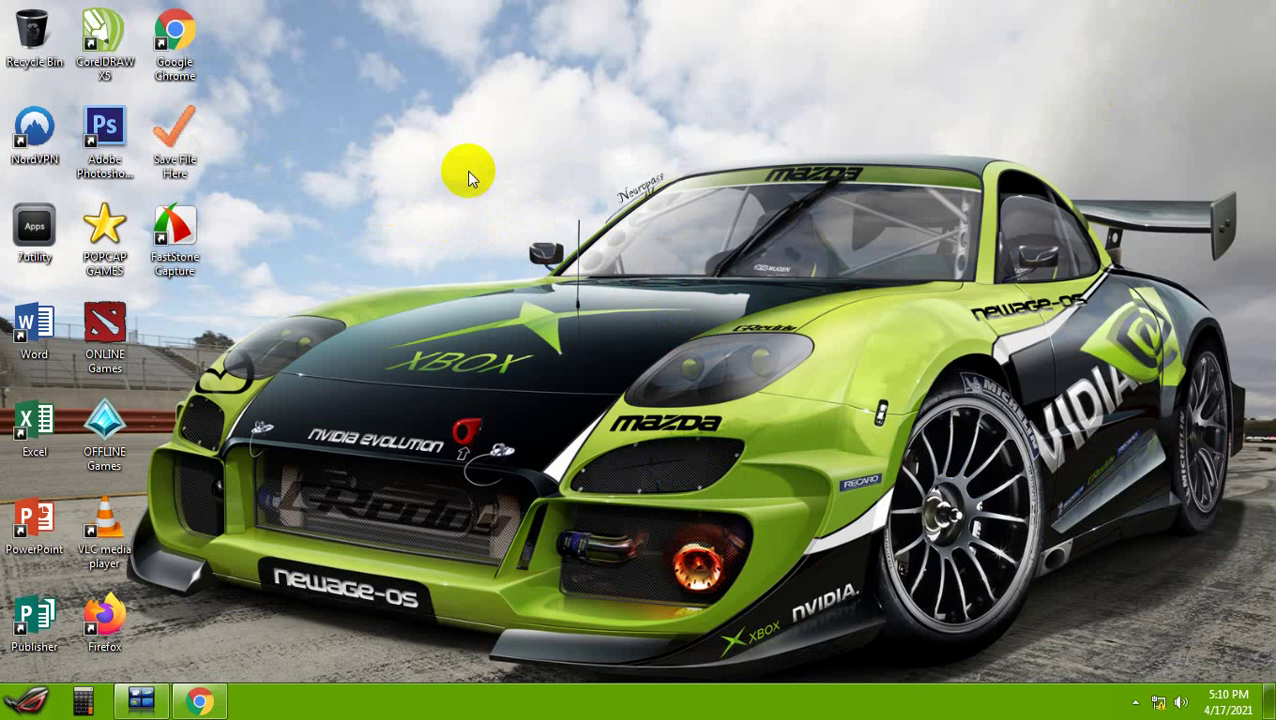
left_click(640, 350)
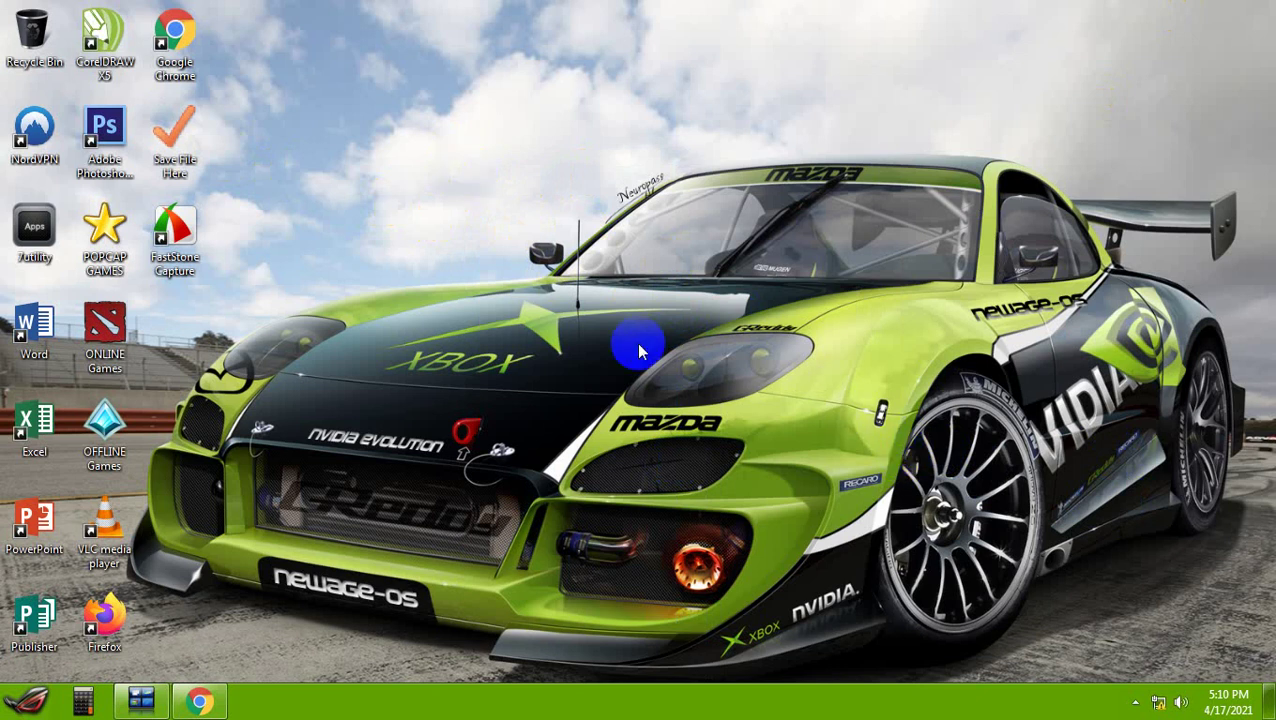
right_click(417, 184)
left_click(478, 262)
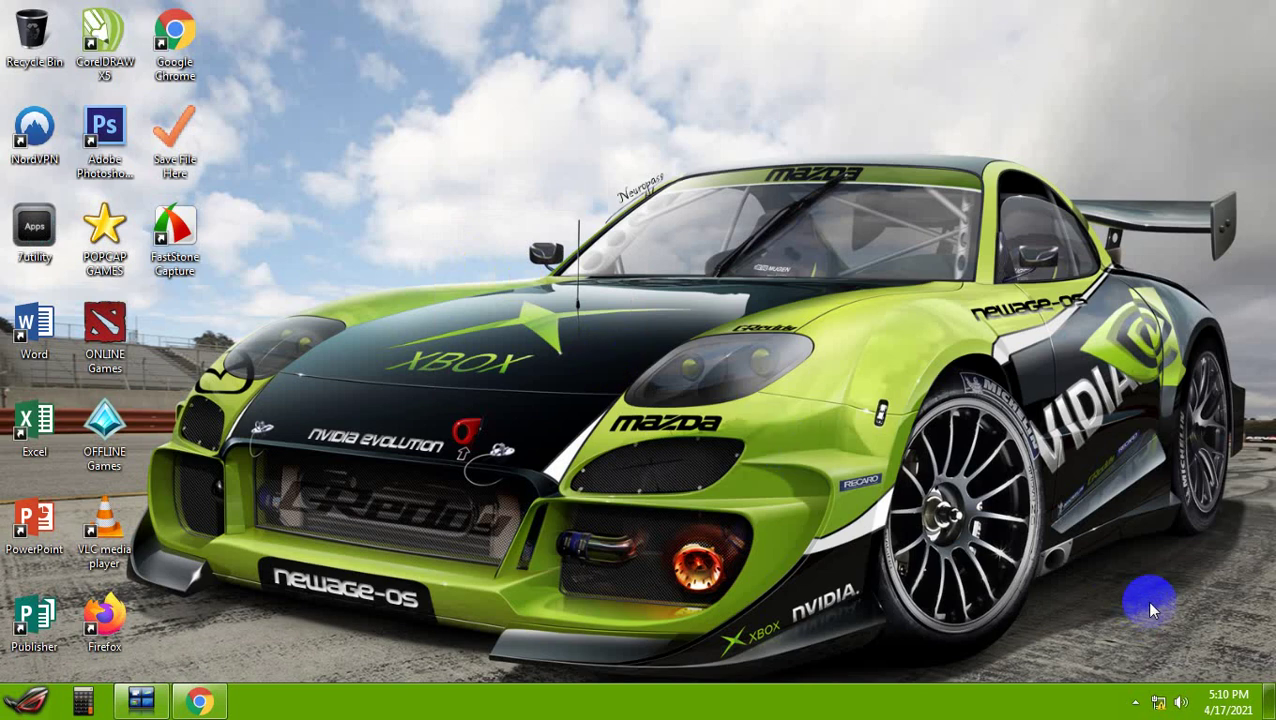
right_click(420, 191)
left_click(480, 263)
left_click(886, 511)
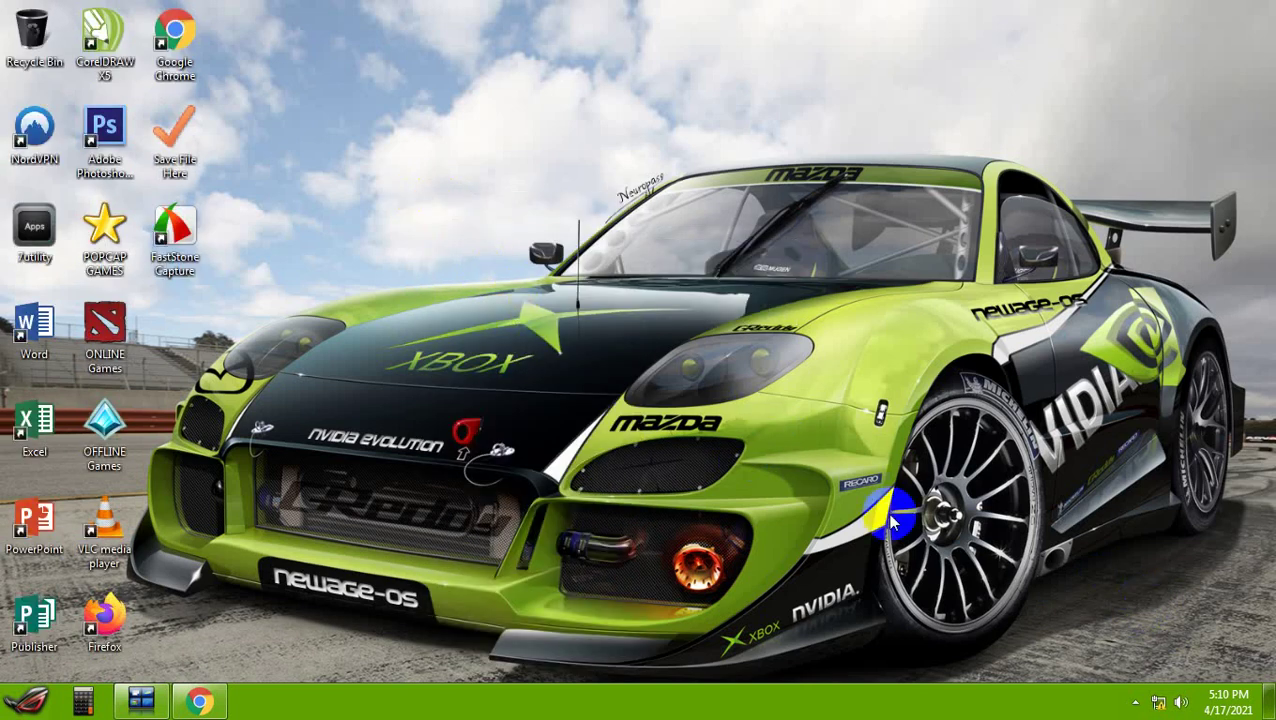
right_click(405, 192)
left_click(472, 268)
left_click(1203, 613)
Open the Network and Sharing Center and bring up the properties of Local Area Connection 2
left_click(1158, 702)
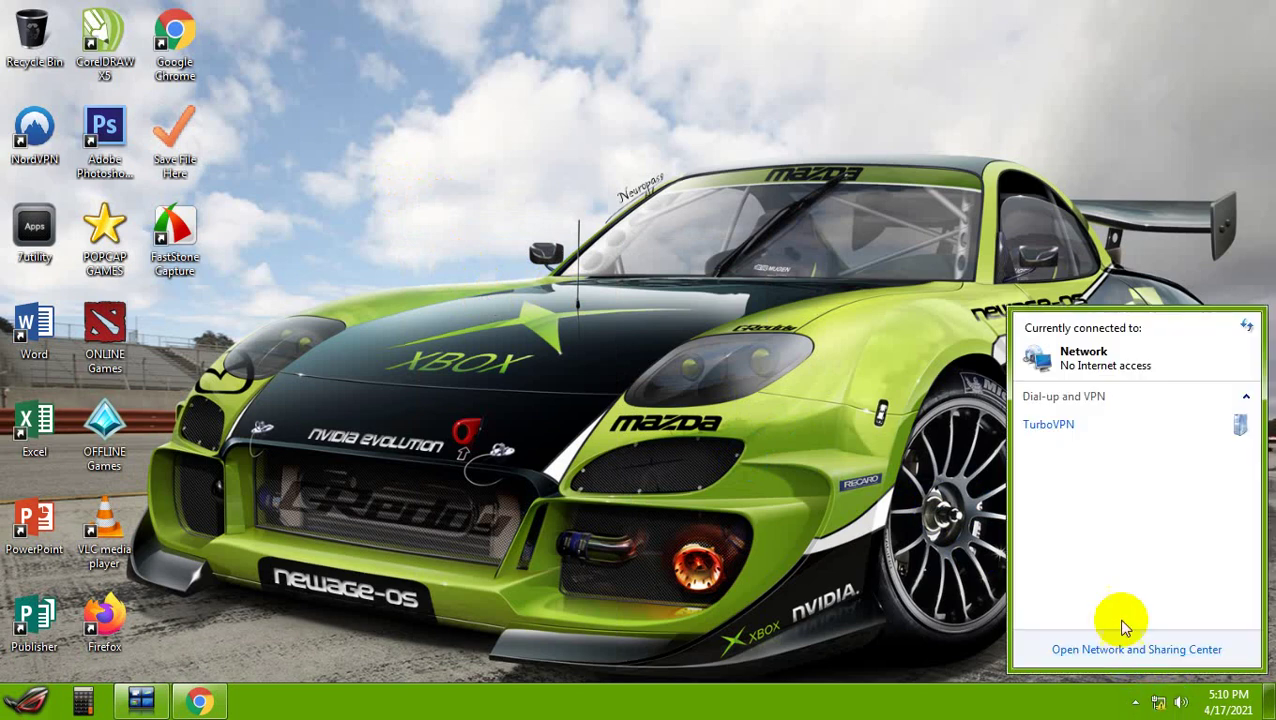
left_click(1138, 650)
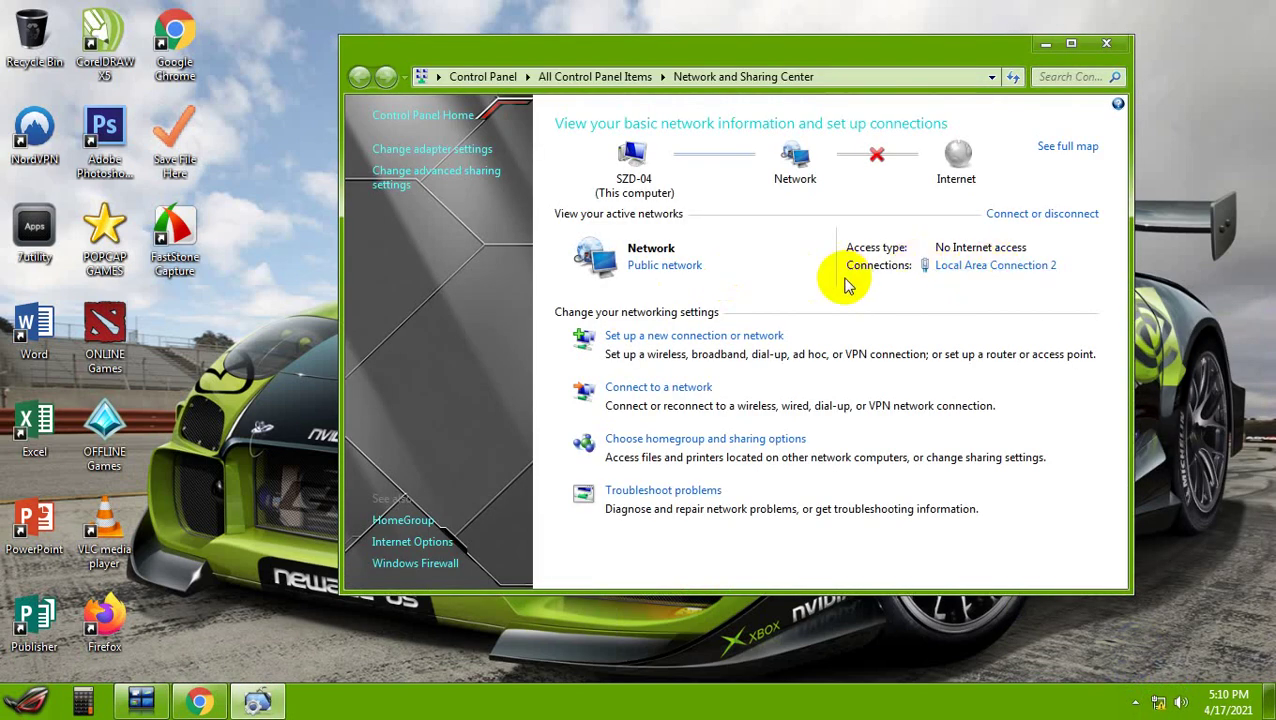
left_click(1012, 270)
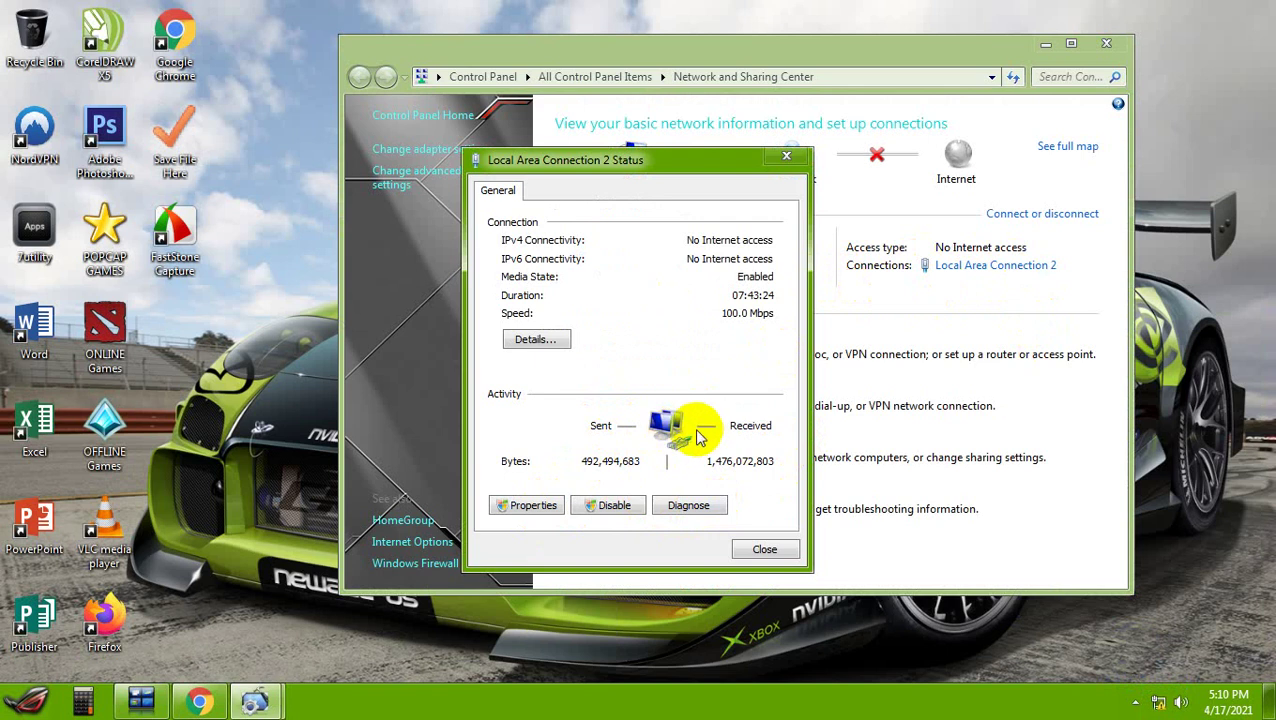
left_click(547, 509)
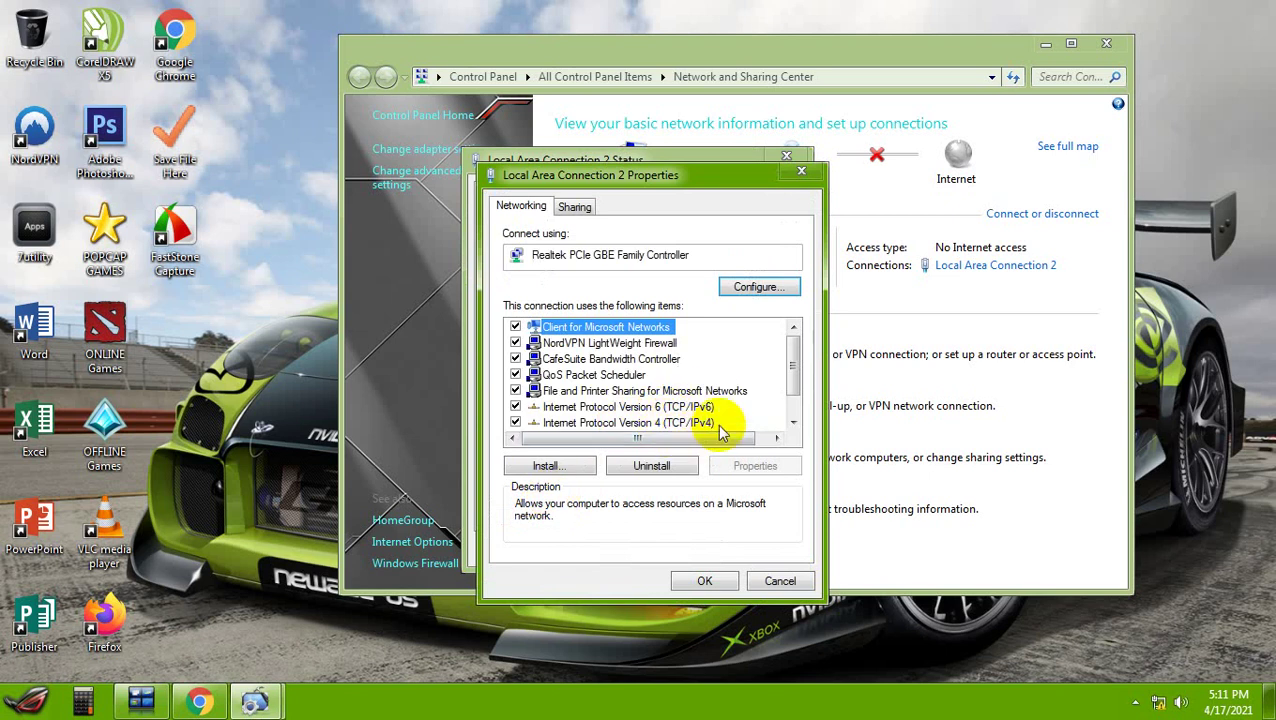
Set the connection's Internet Protocol Version 4 address to 192.168.0.54 with default gateway 192.168.0.1, and accept the settings
left_click_drag(797, 370, 660, 405)
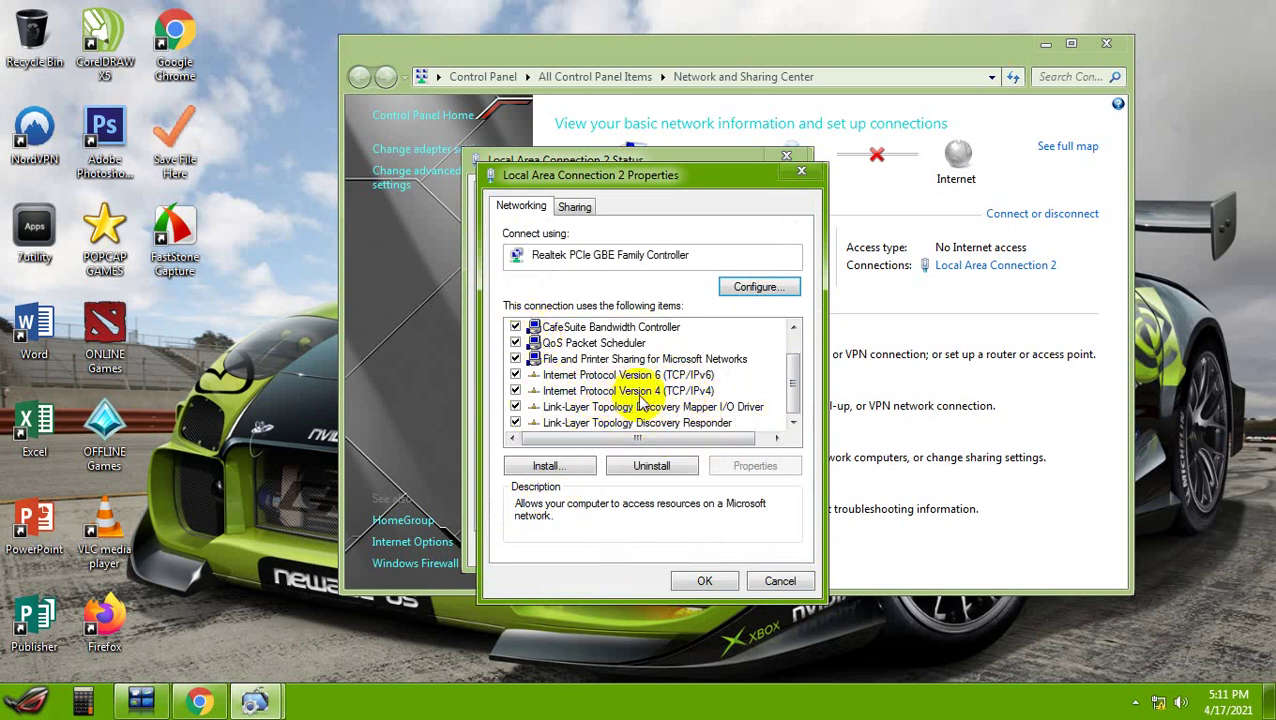
left_click(647, 393)
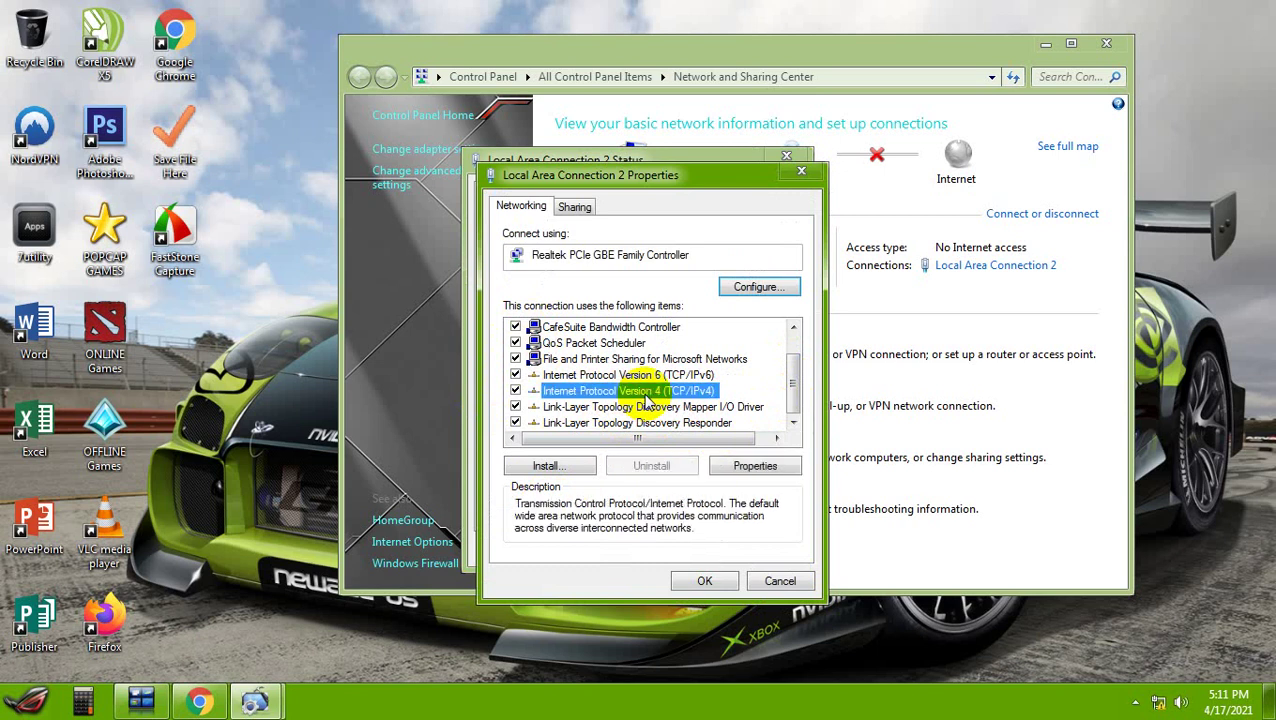
left_click(756, 467)
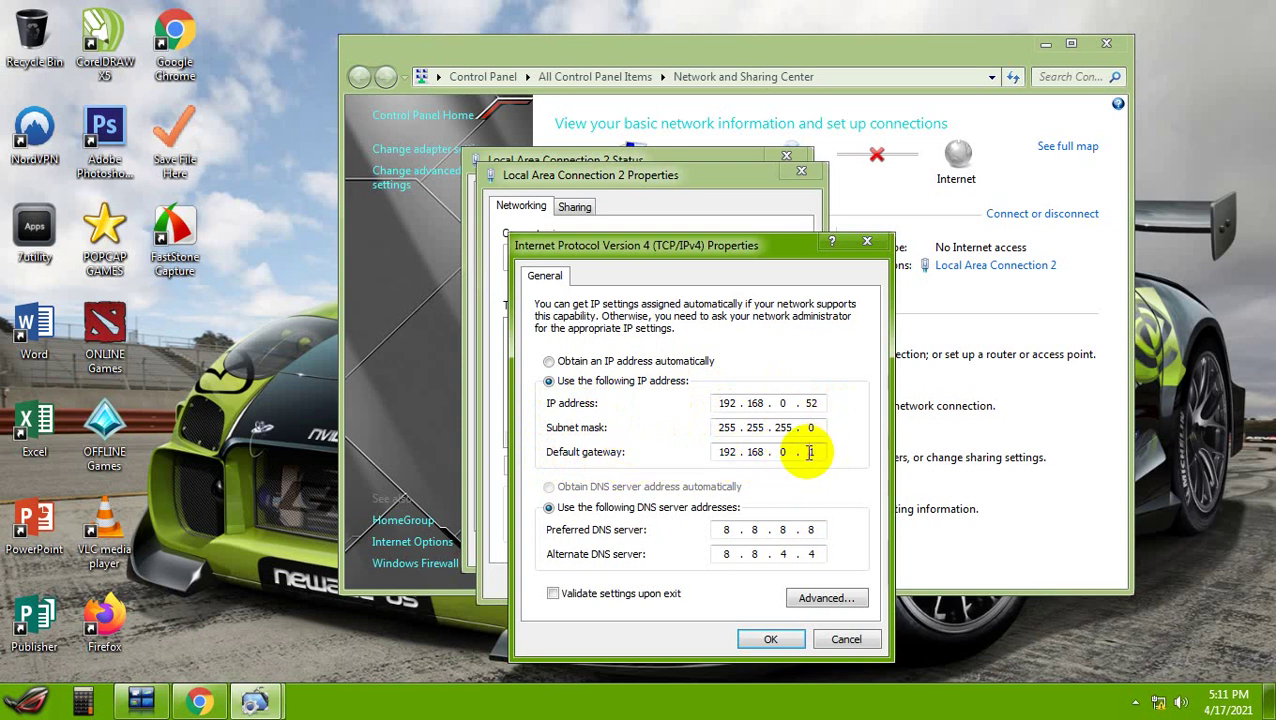
type("1")
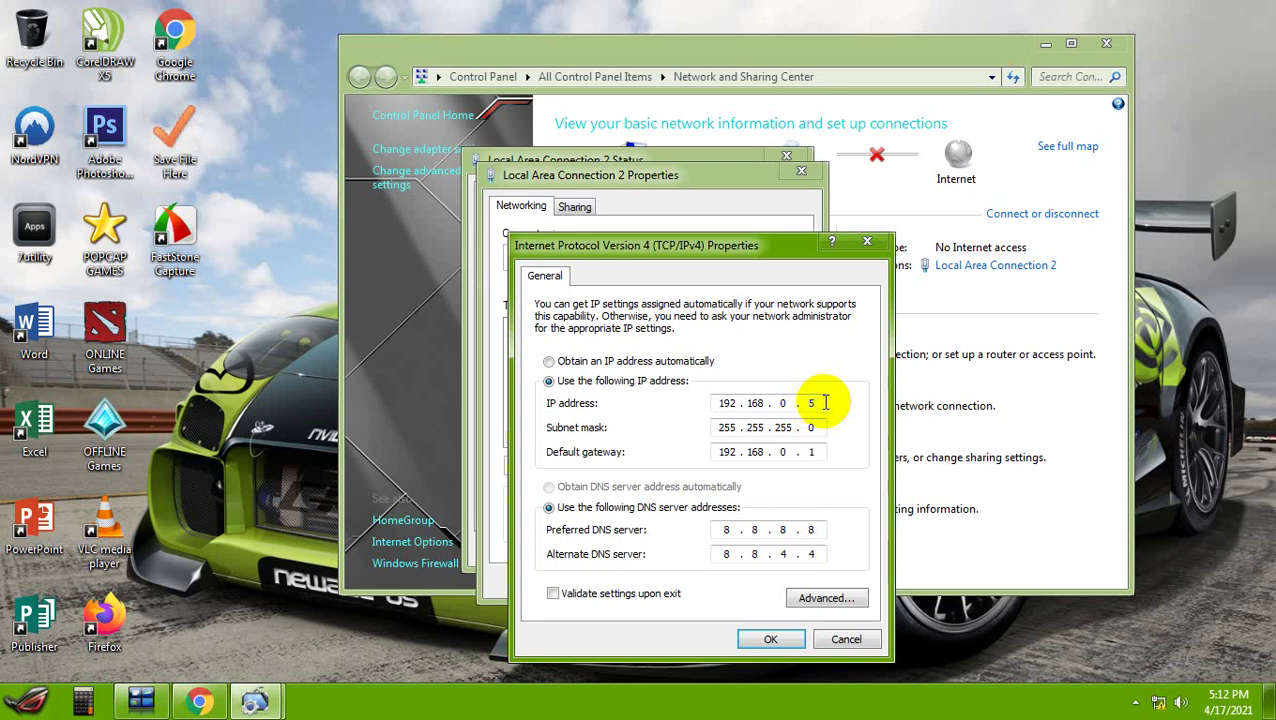
left_click(767, 640)
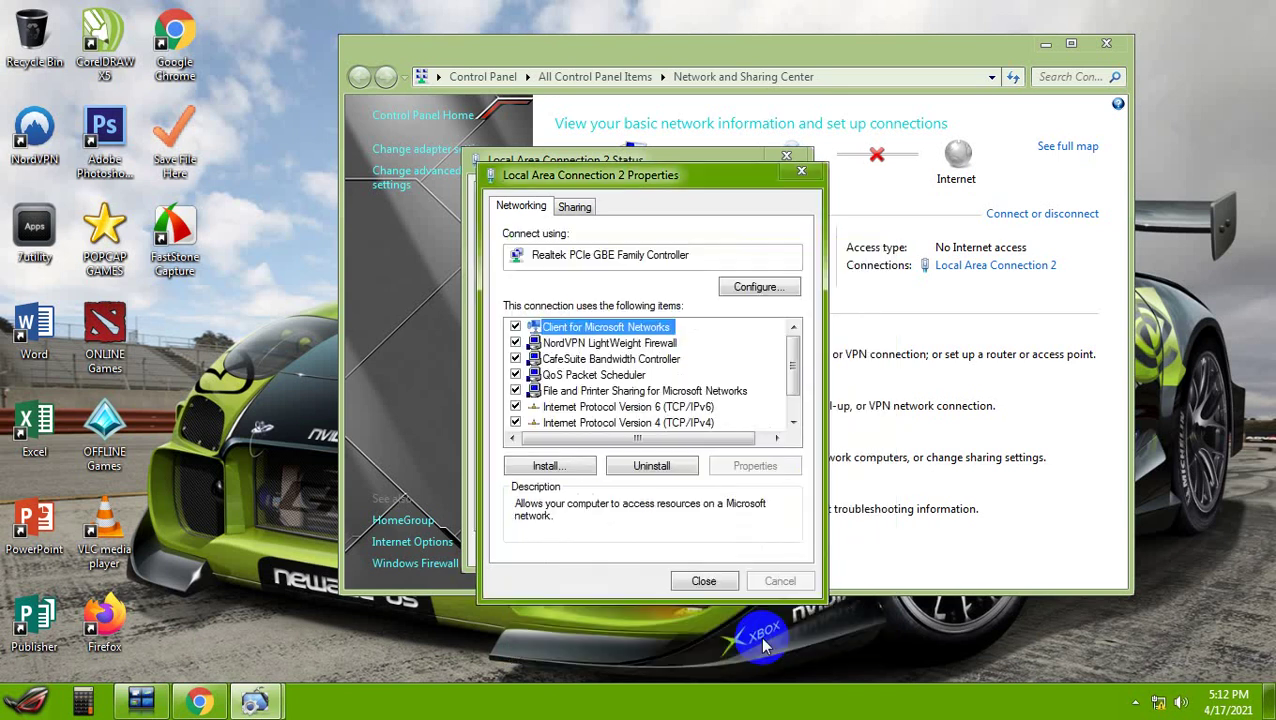
Recheck the IP address in the Internet Protocol Version 4 properties, then close the connection's properties and status dialogs
left_click(700, 422)
left_click(755, 466)
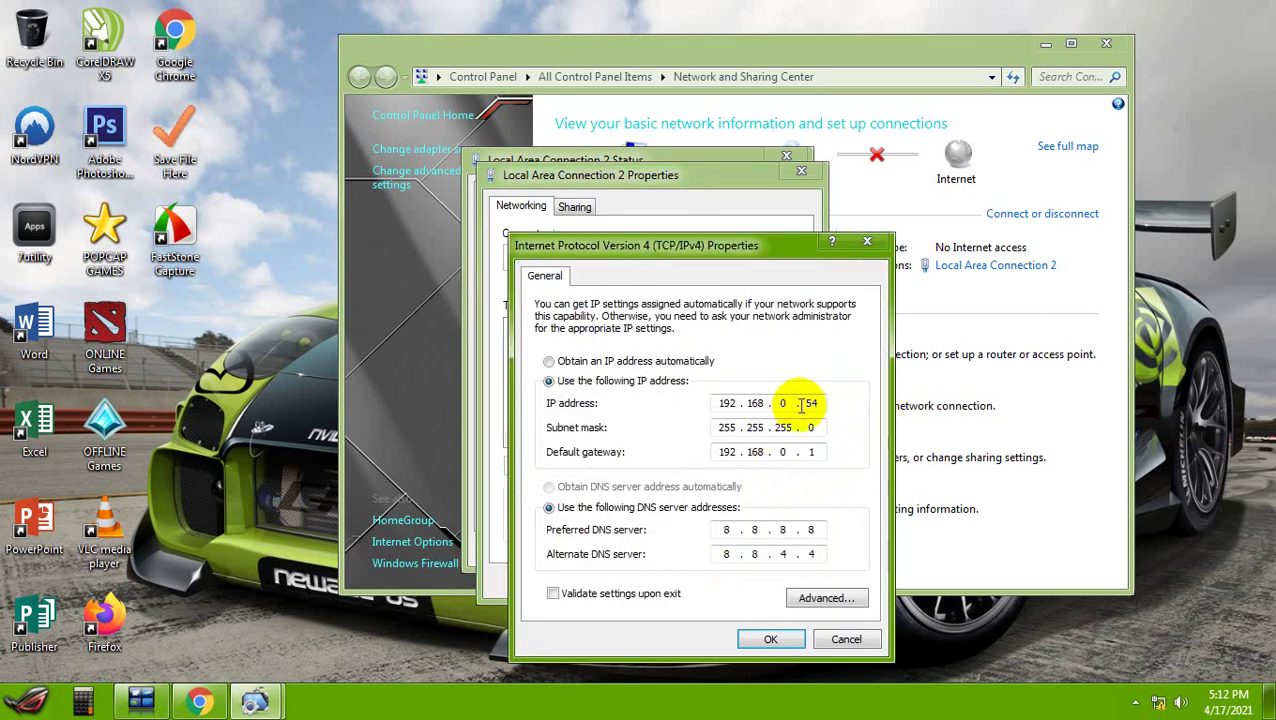
left_click(770, 640)
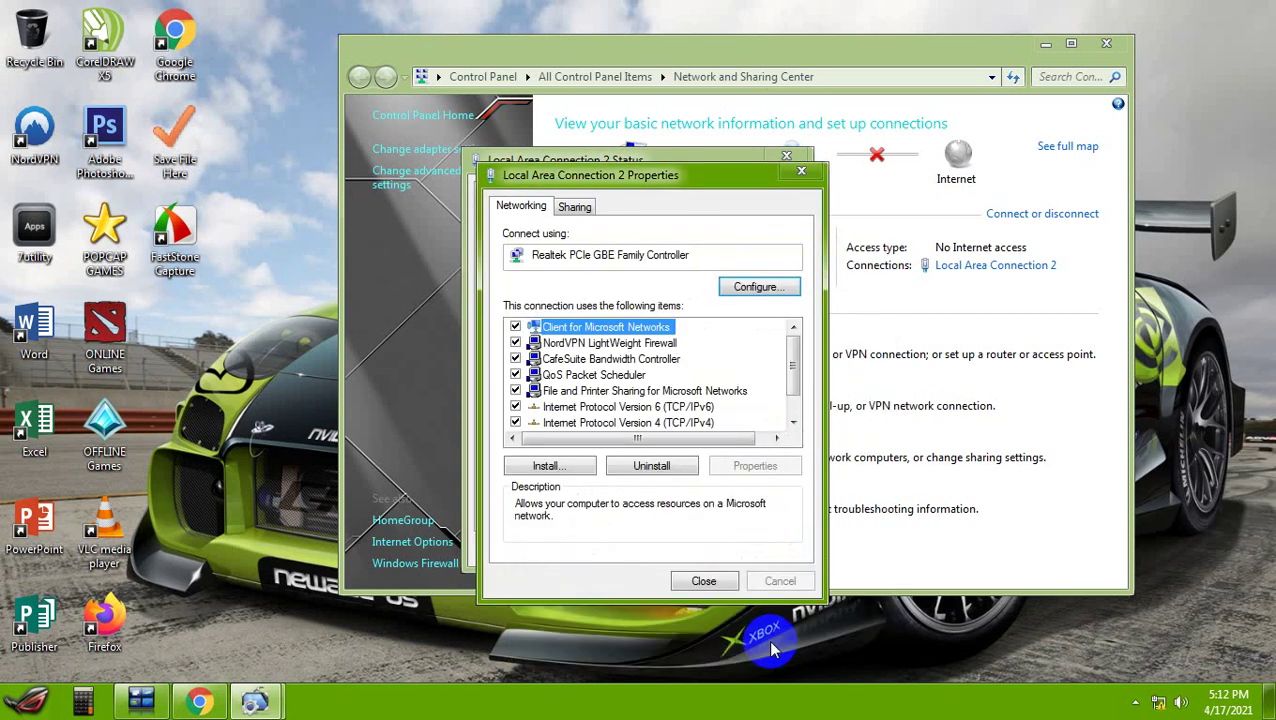
left_click(706, 581)
left_click(767, 627)
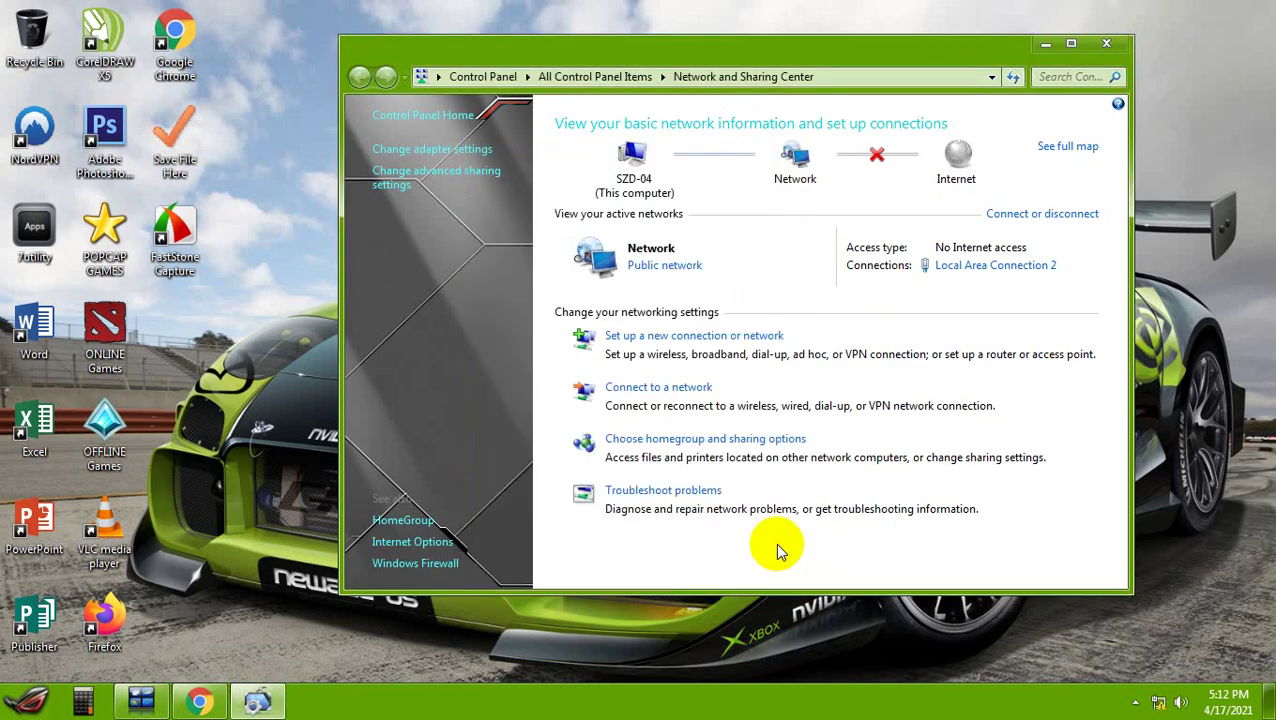
Refresh the desktop and check the network's internet access status
right_click(249, 271)
left_click(303, 283)
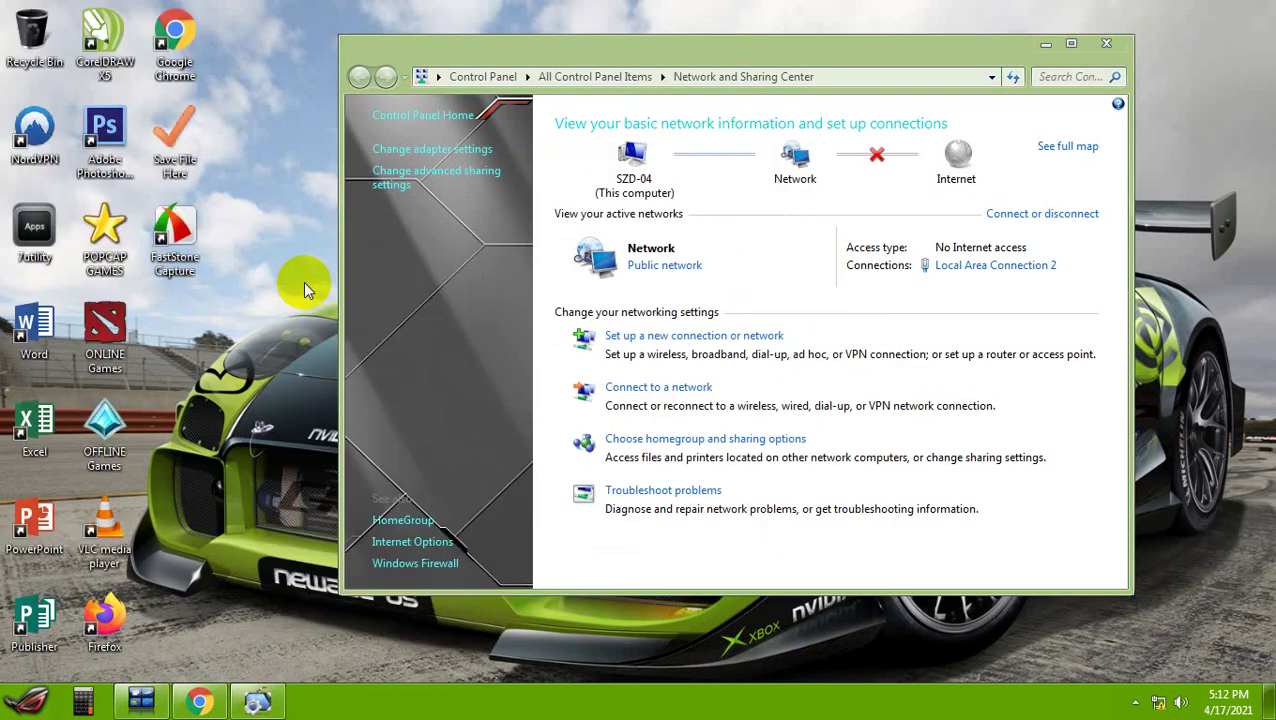
right_click(244, 260)
left_click(303, 289)
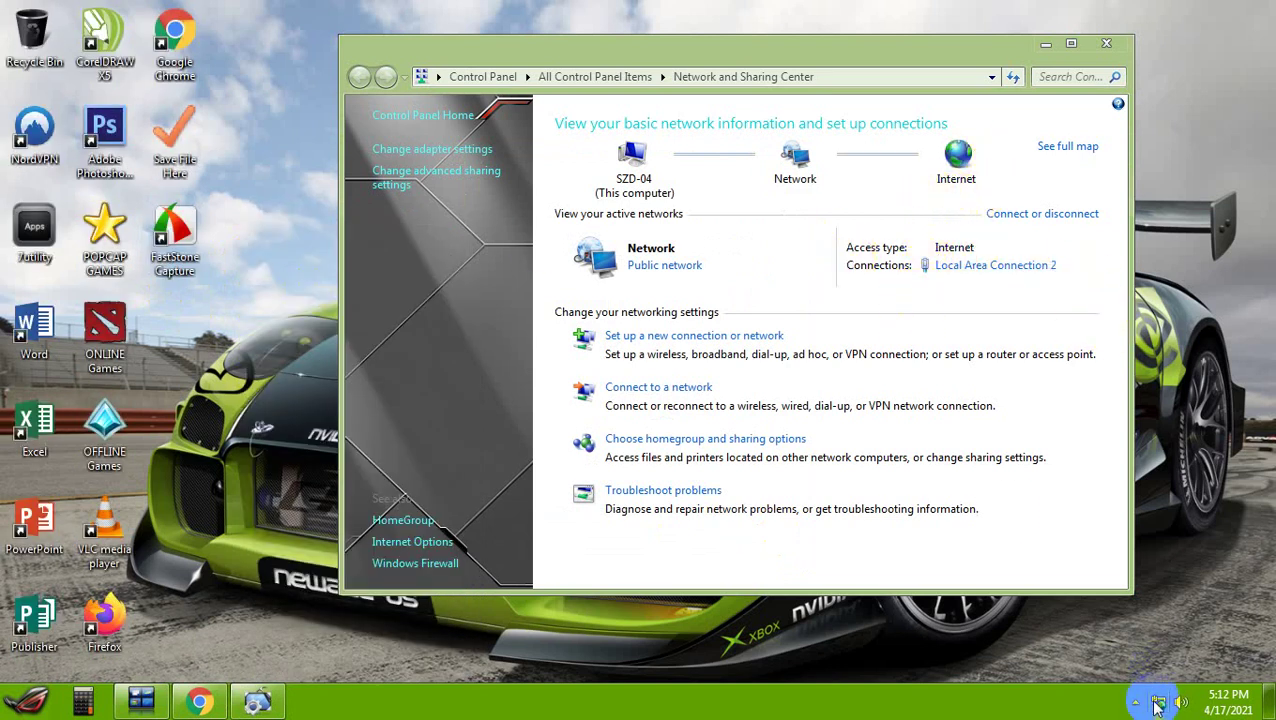
mouse_move(1158, 706)
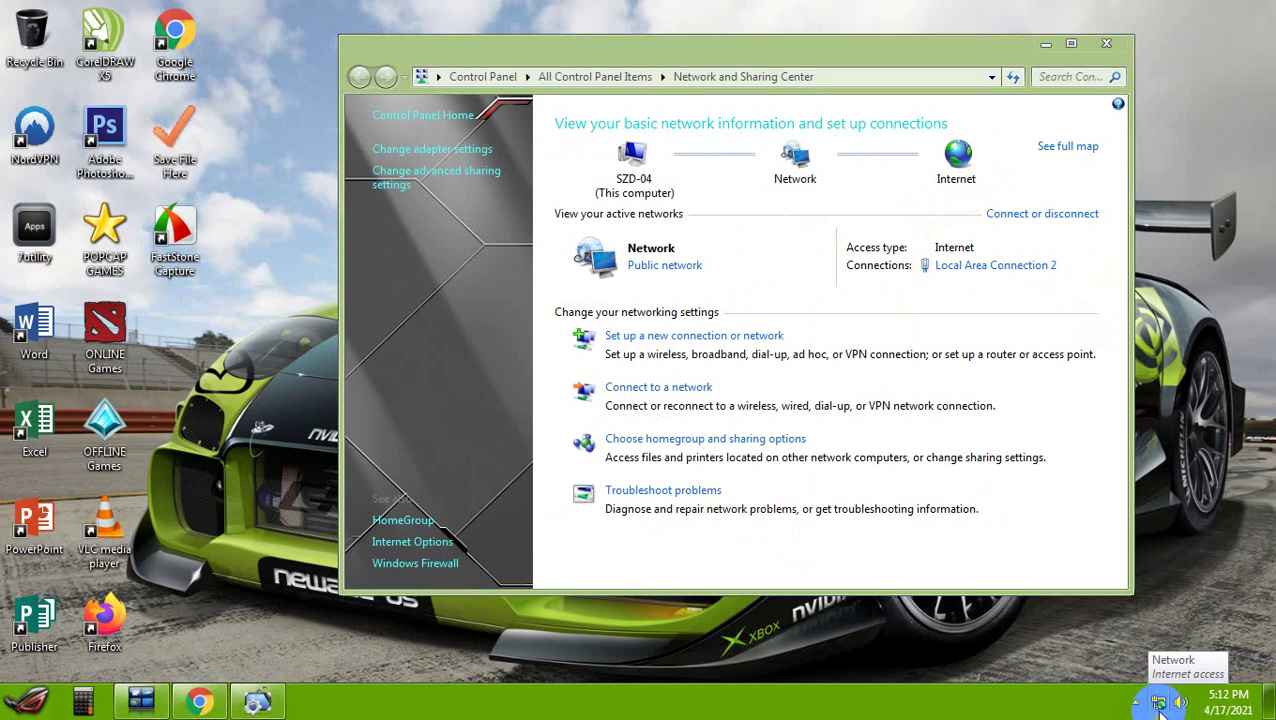
Switch to Chrome, reload the youtube search, and open the Facebook login page from a recent facebook search in a new tab
left_click(196, 702)
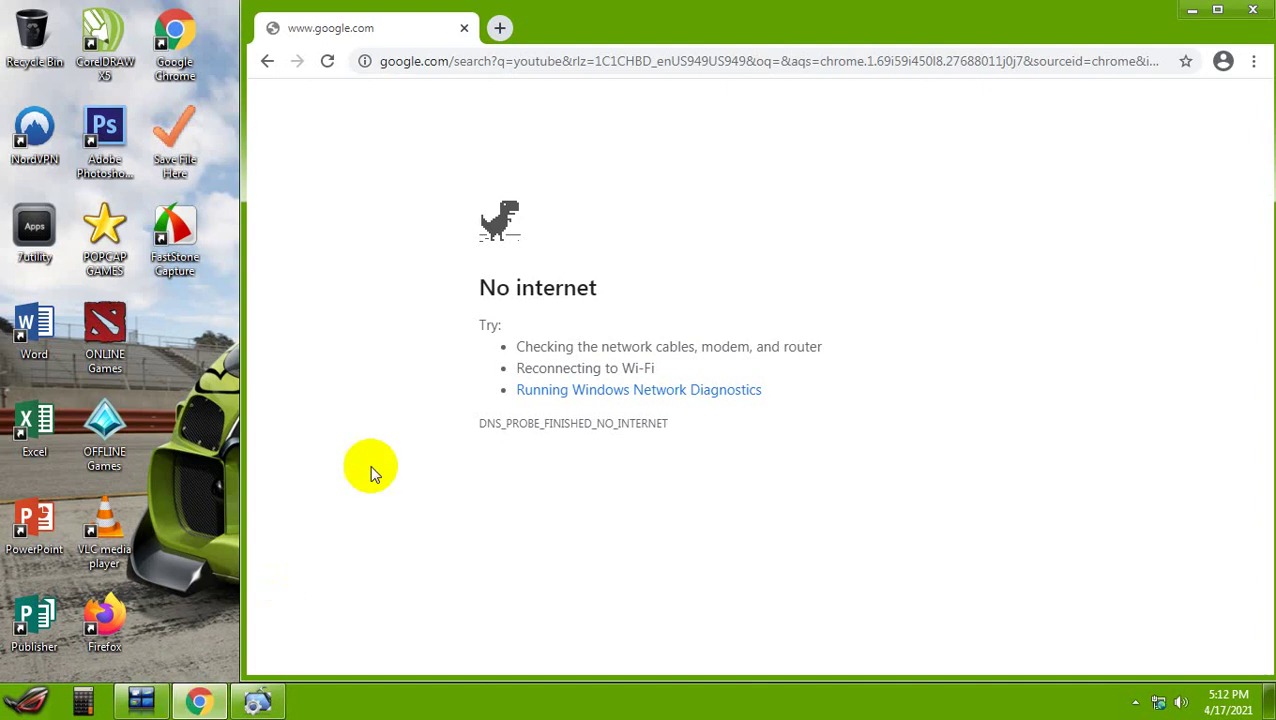
left_click(328, 61)
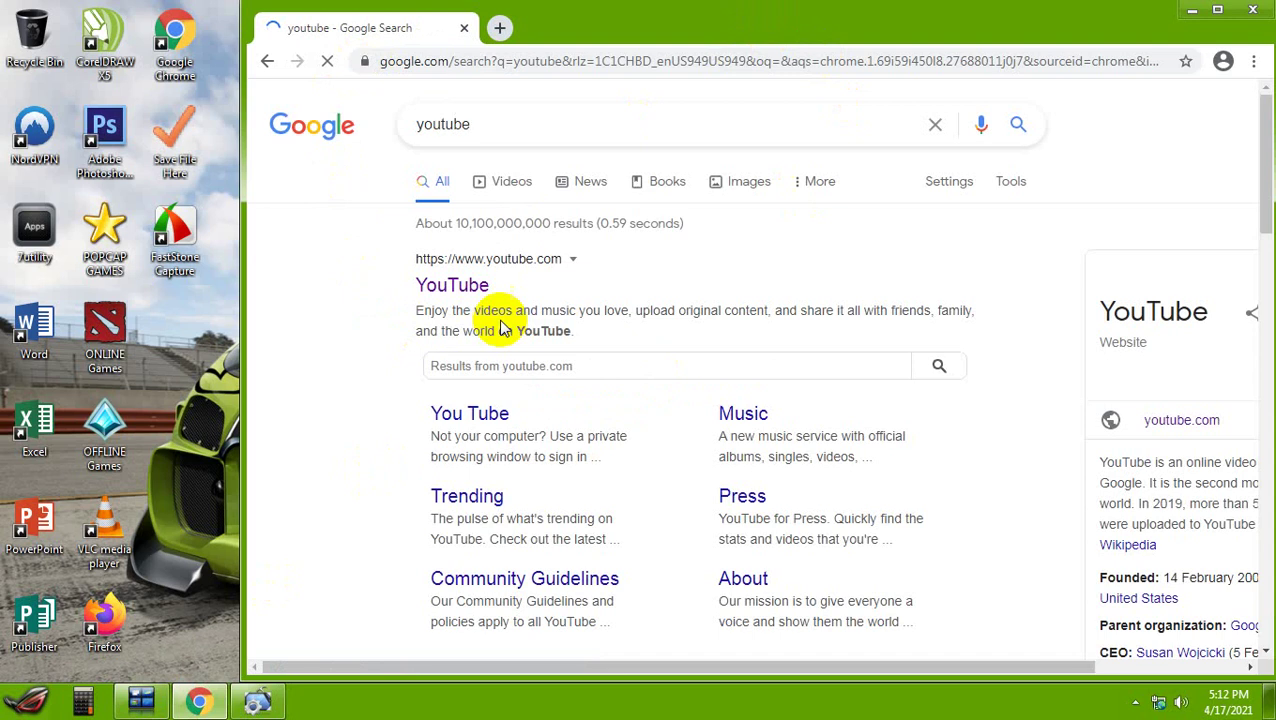
left_click(500, 29)
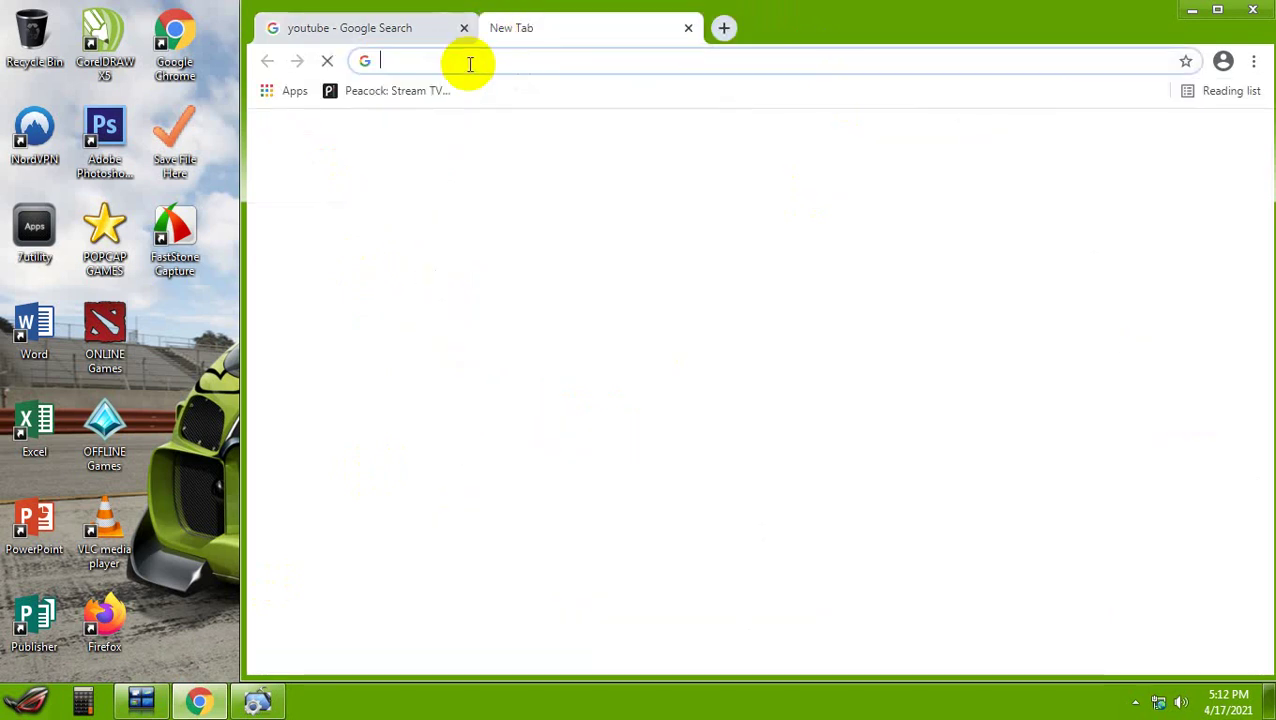
left_click(464, 61)
left_click(425, 168)
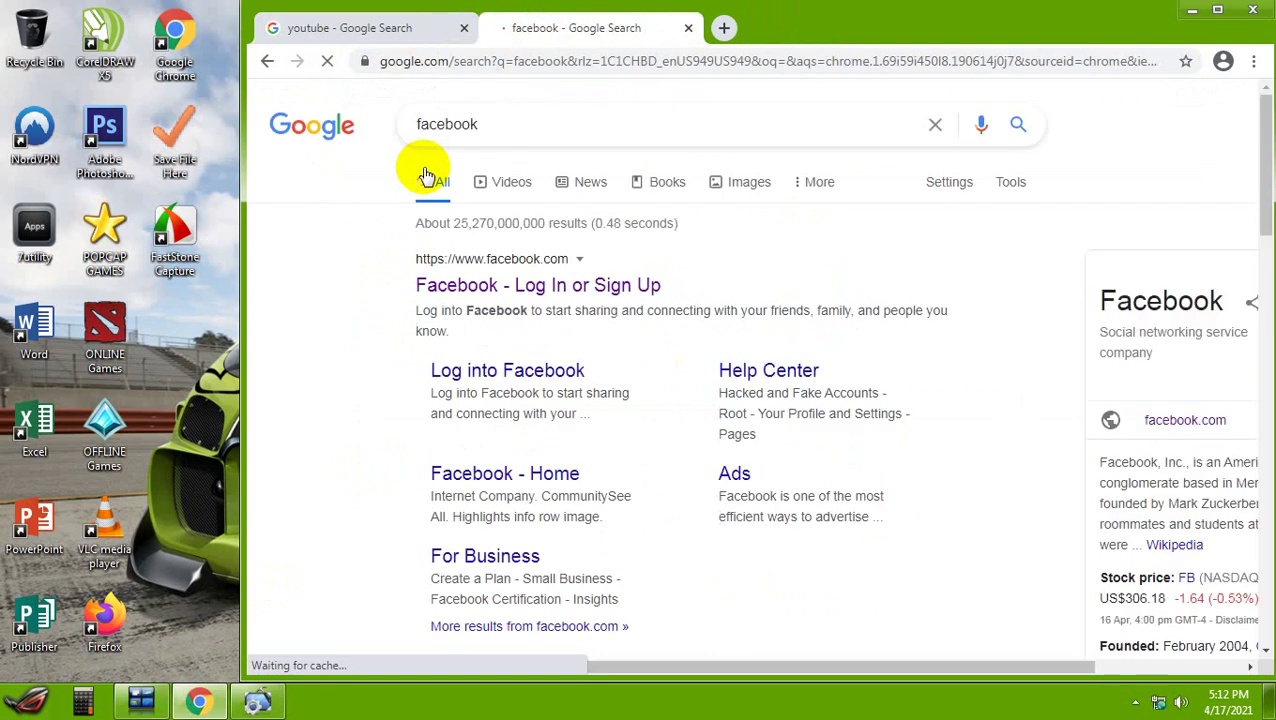
left_click(570, 379)
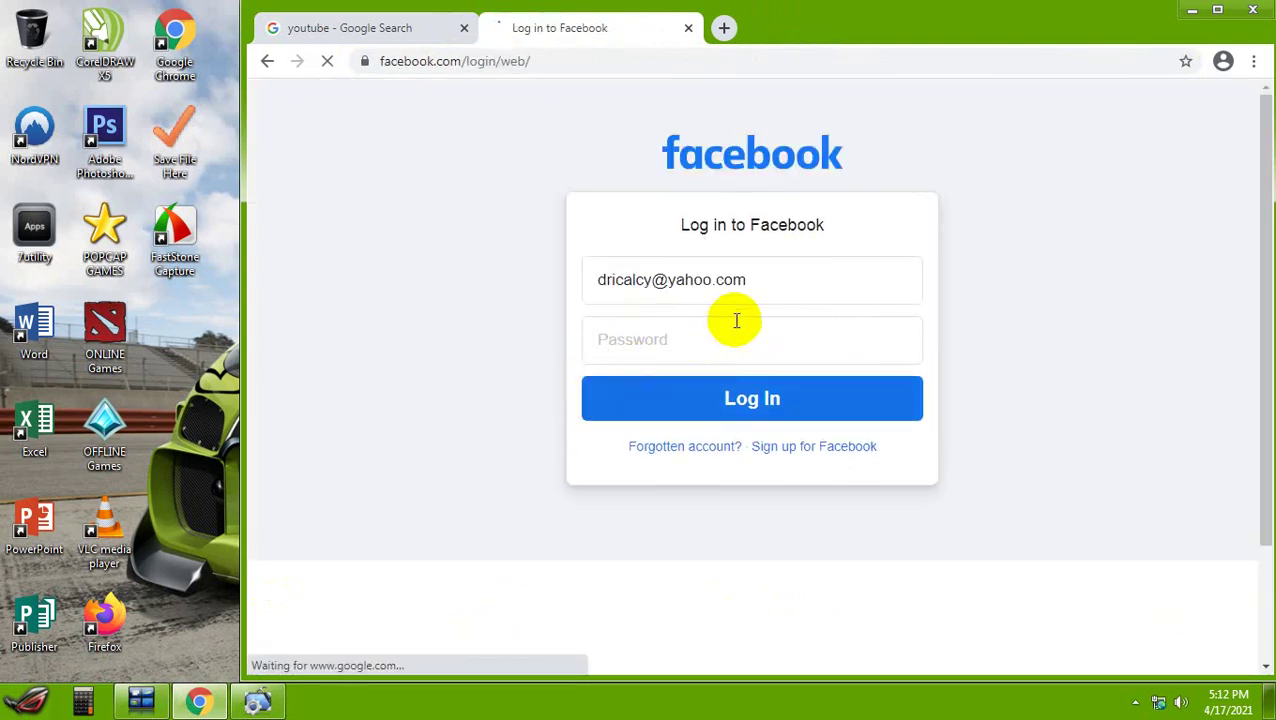
Open YouTube from the youtube search results and play the Best Ever Oreo Cake Recipe video to test the connection
left_click(400, 28)
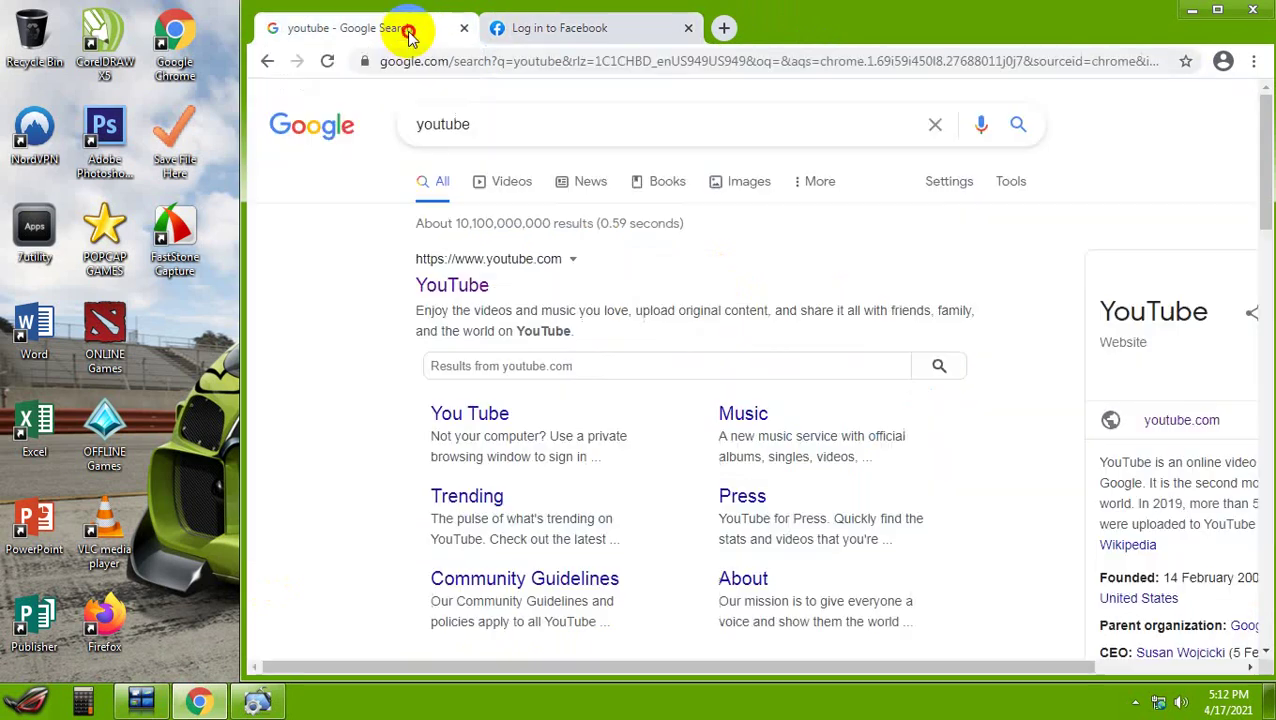
left_click(452, 287)
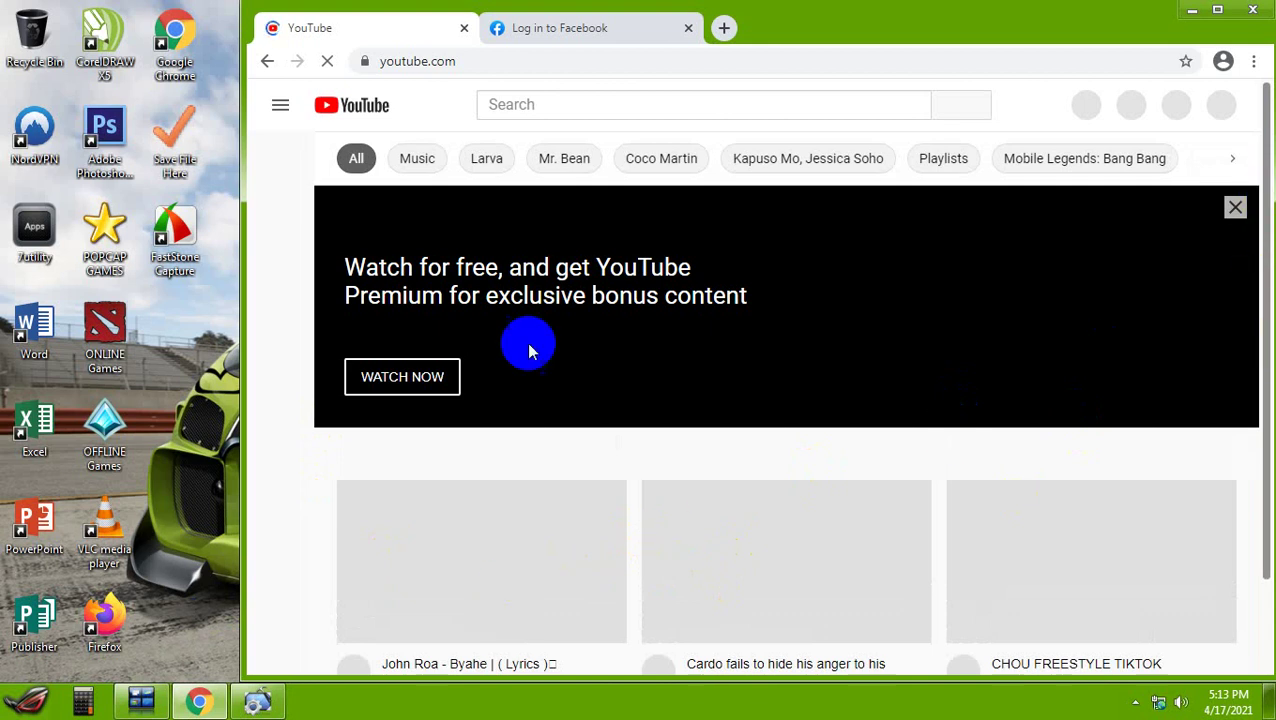
scroll(575, 332, "down", 5)
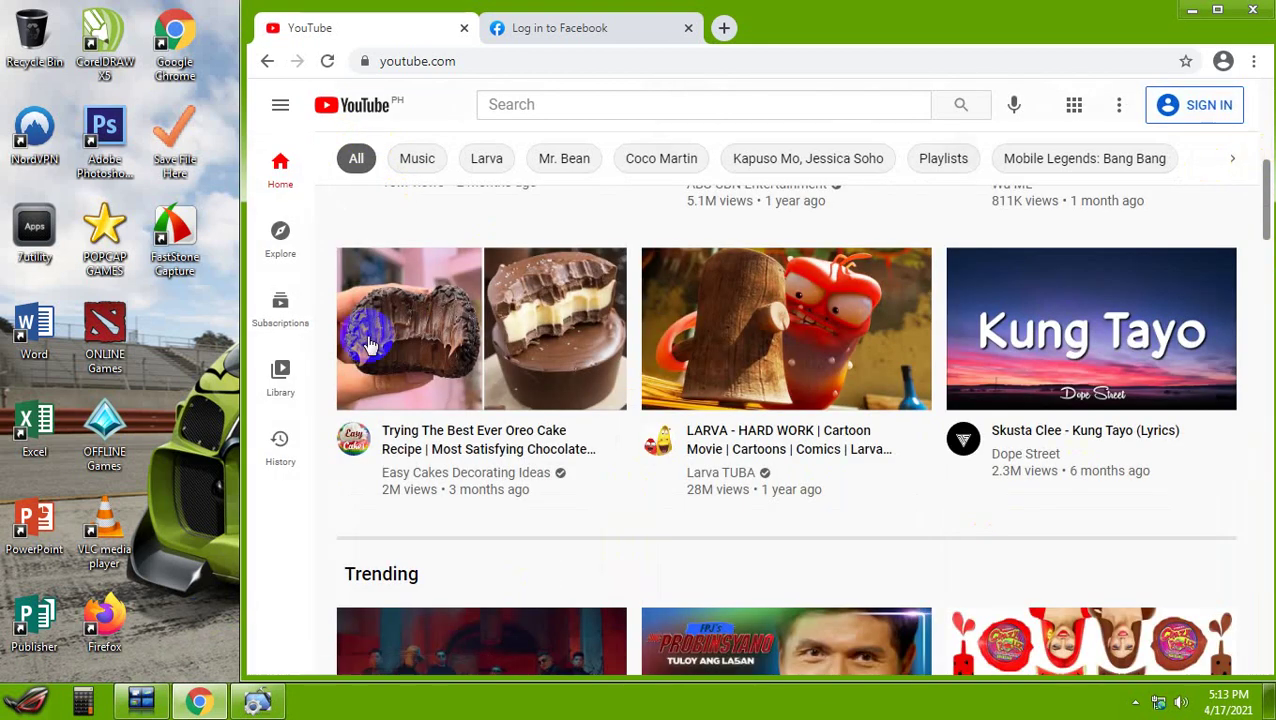
left_click(481, 360)
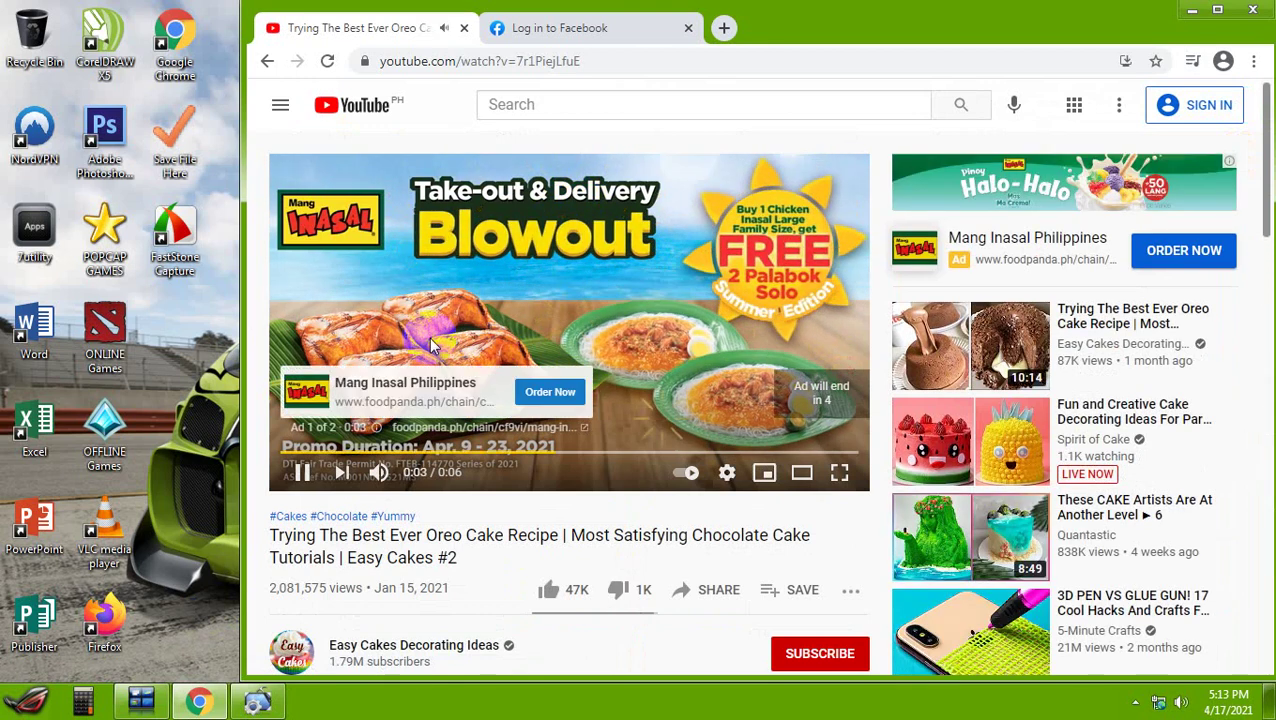
Close the YouTube tab and the Chrome window, and refresh the desktop
left_click(465, 30)
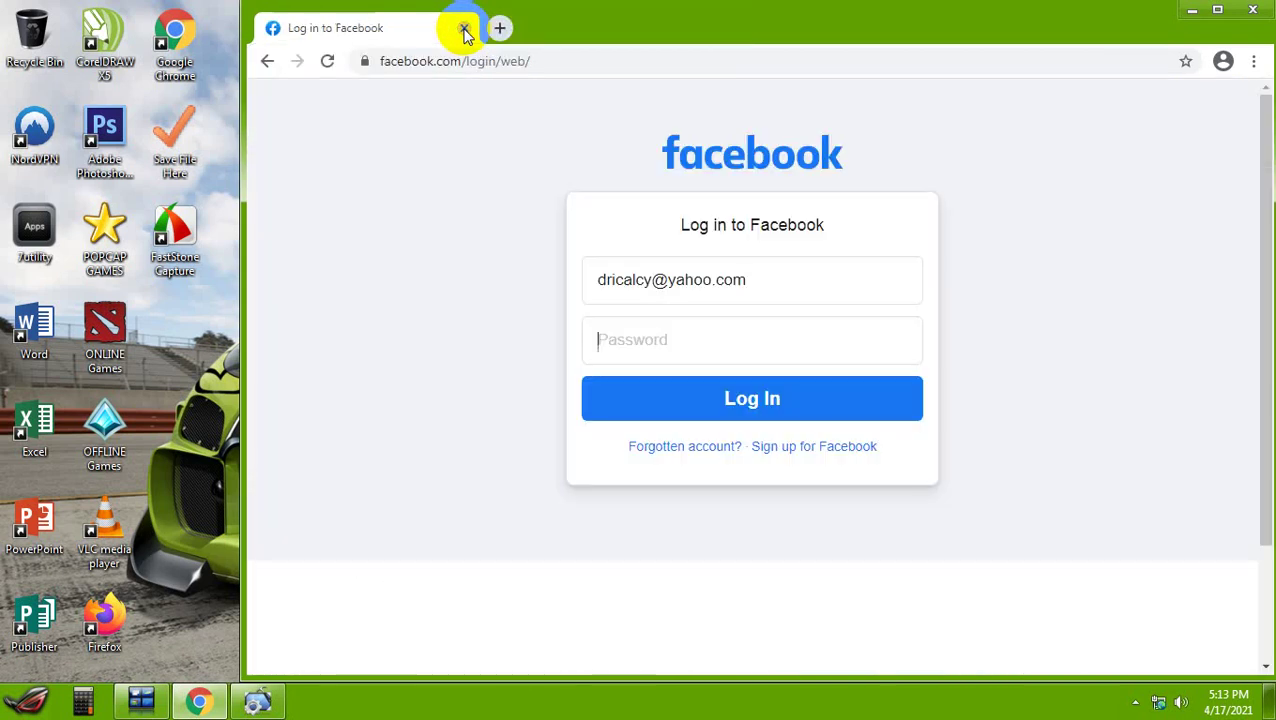
left_click(1251, 13)
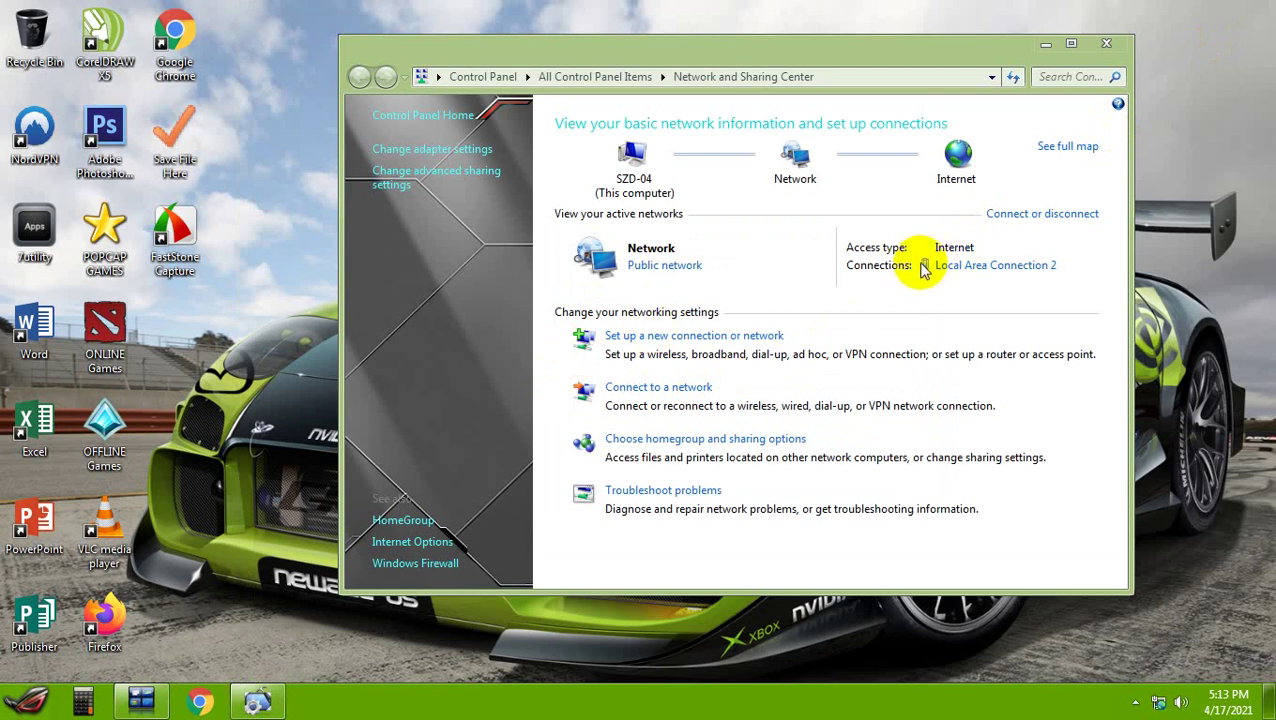
right_click(202, 378)
left_click(320, 288)
Review the Internet Protocol Version 4 settings of Local Area Connection 2, then close its properties and status dialogs
left_click(996, 265)
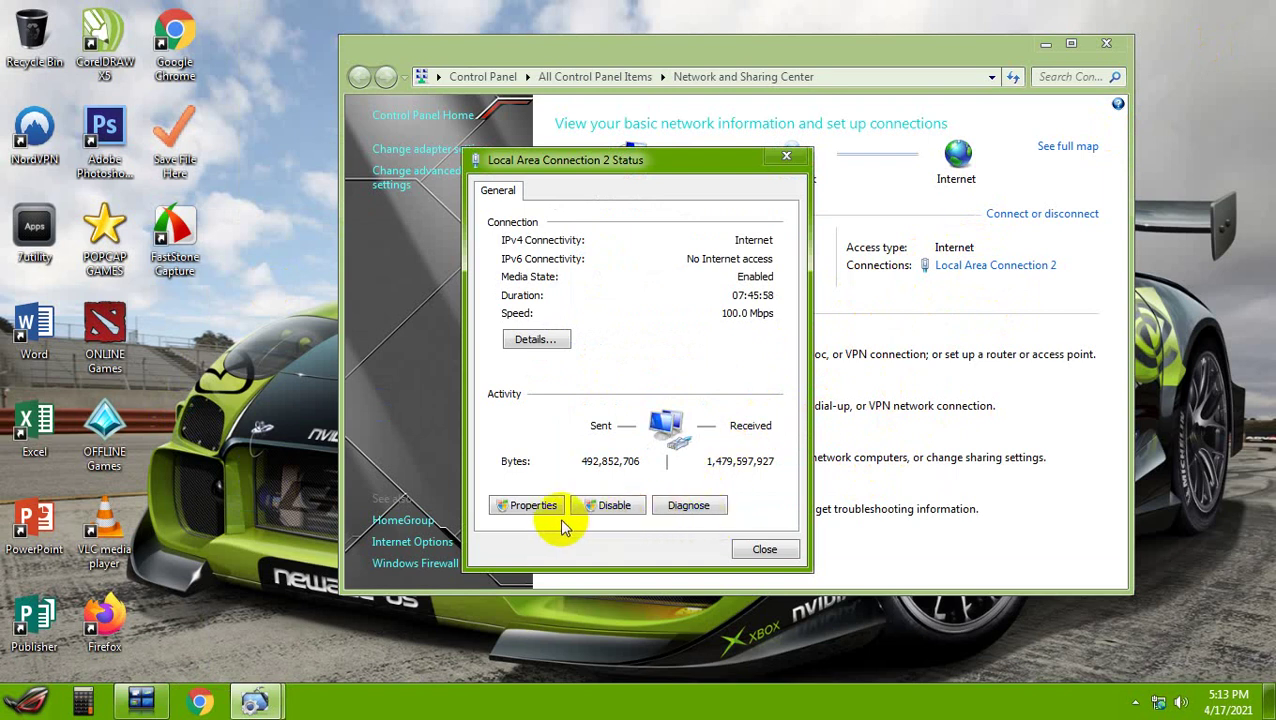
left_click(555, 506)
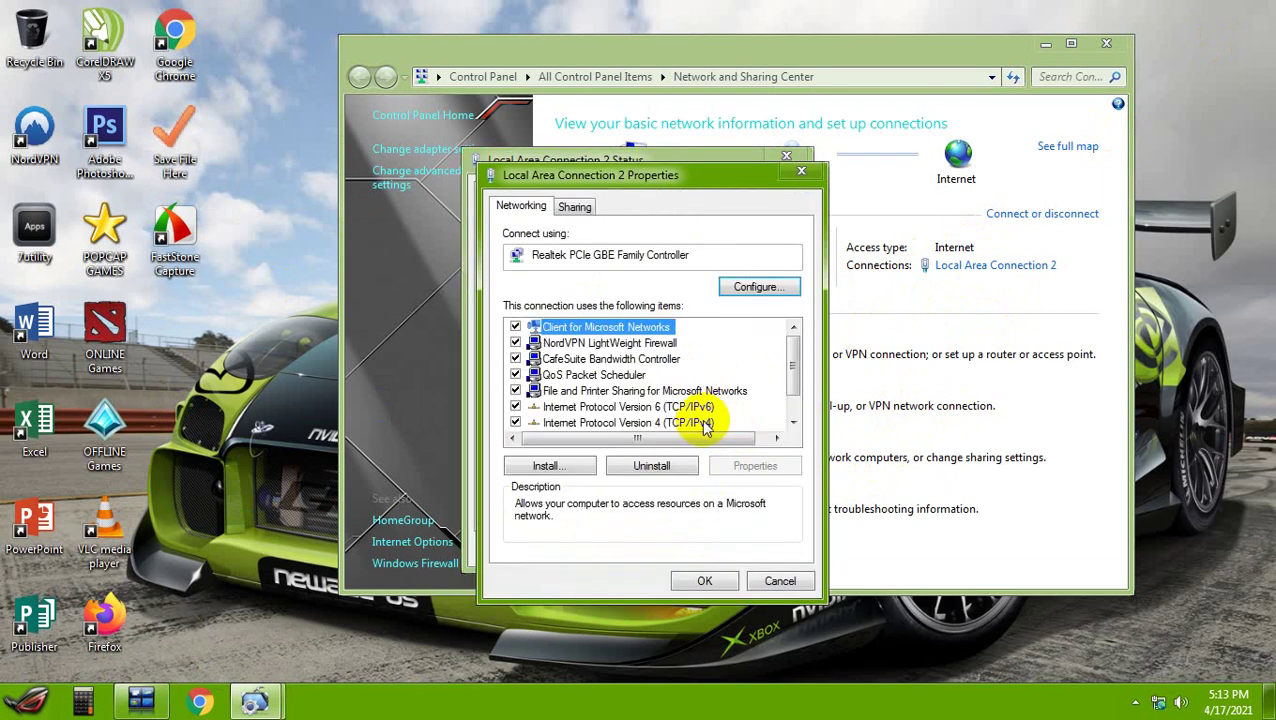
left_click(690, 423)
left_click(755, 467)
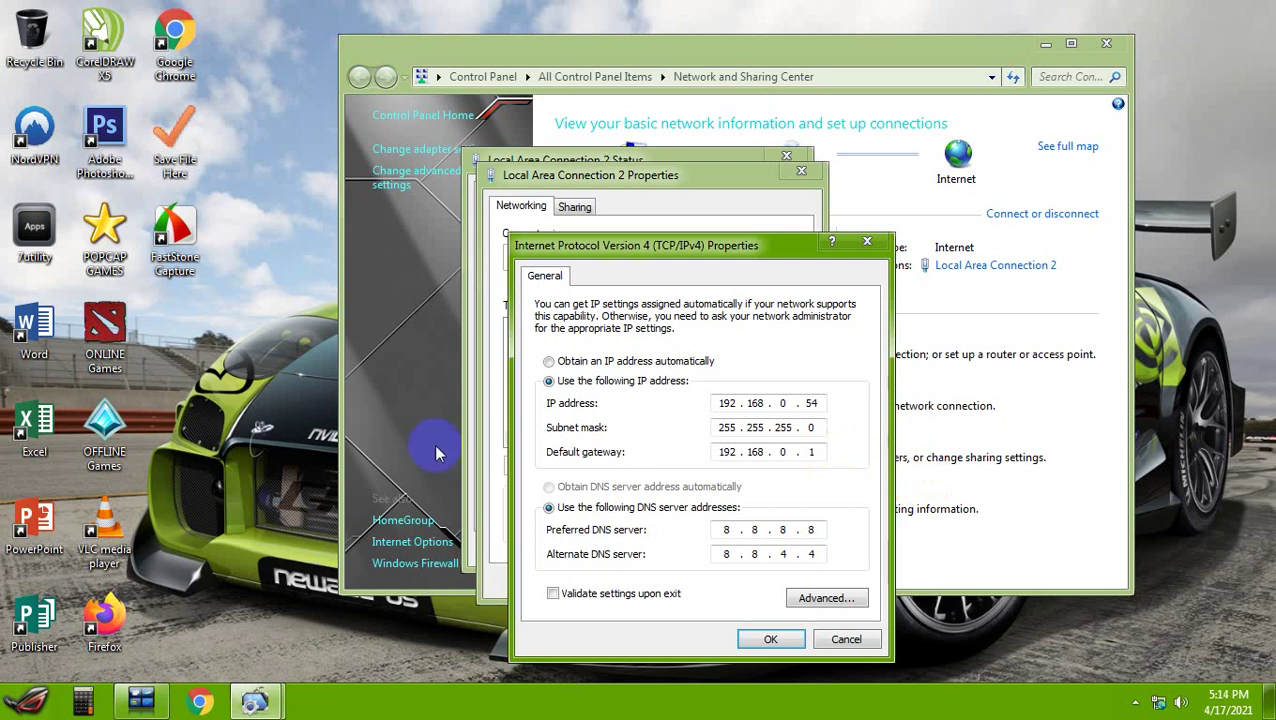
left_click(769, 641)
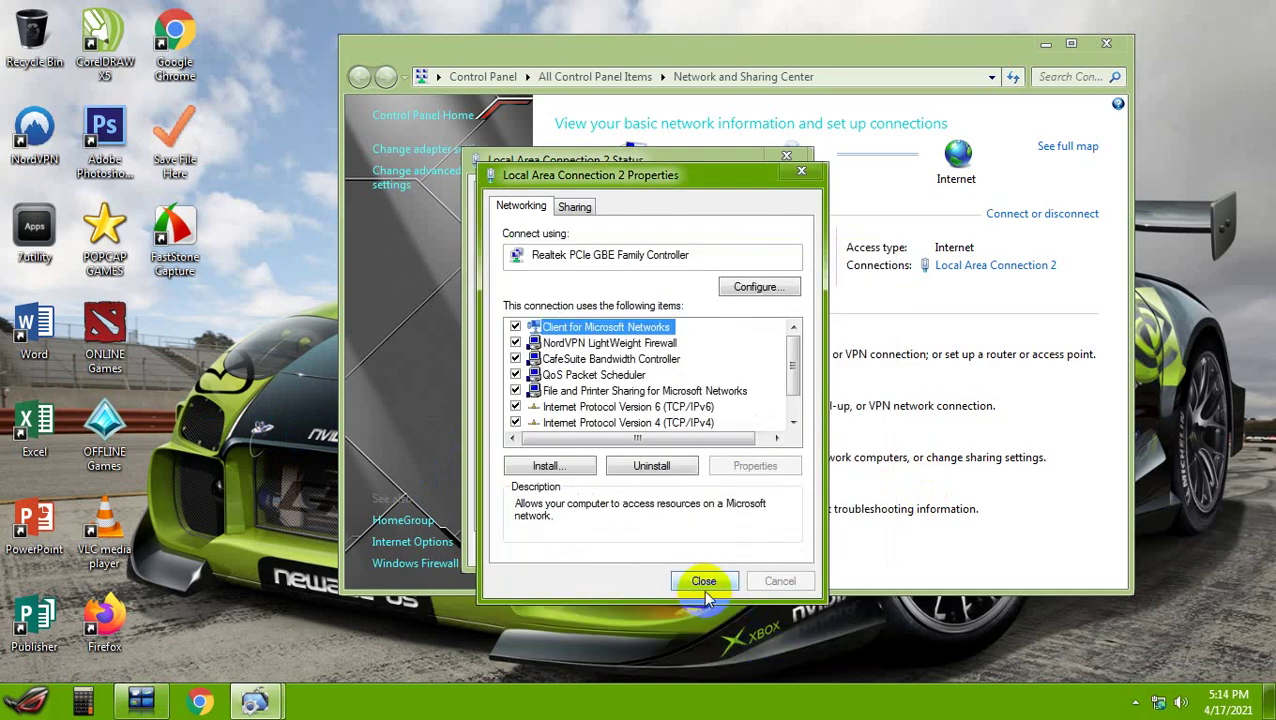
left_click(704, 582)
left_click(758, 625)
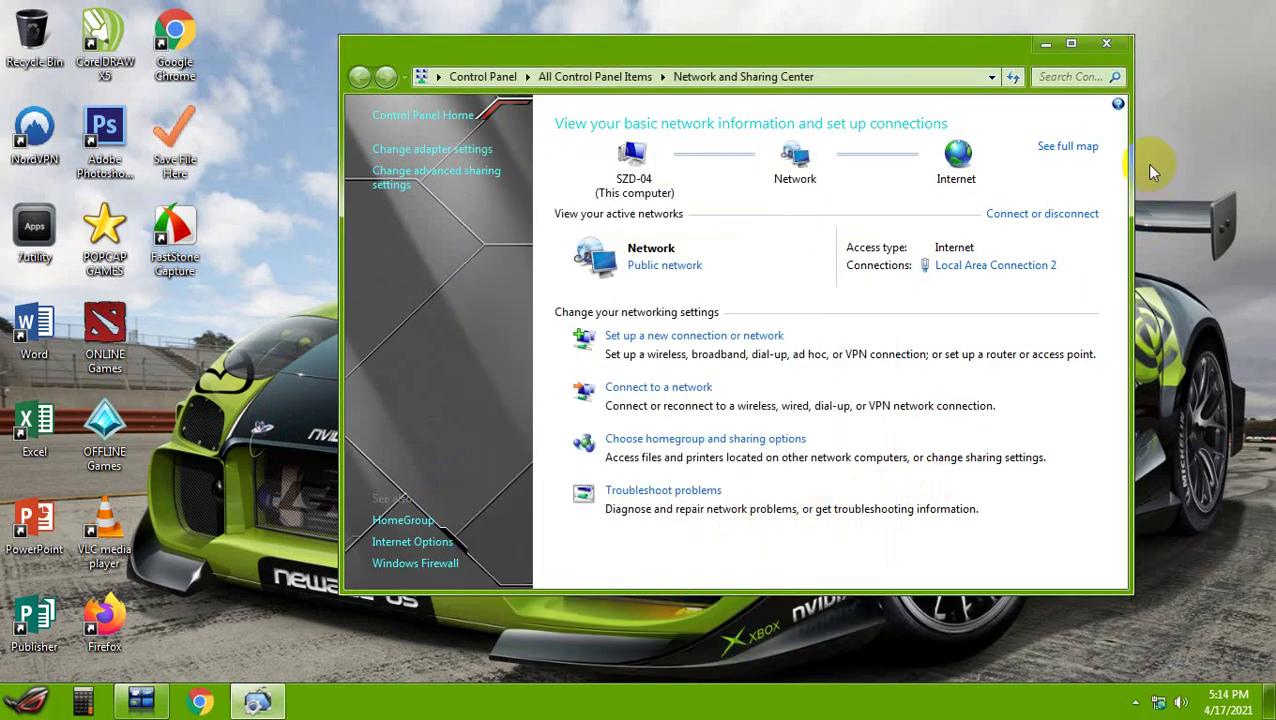
Close the Network and Sharing Center and refresh the desktop
left_click(1106, 43)
right_click(400, 155)
left_click(441, 225)
left_click(370, 419)
right_click(365, 238)
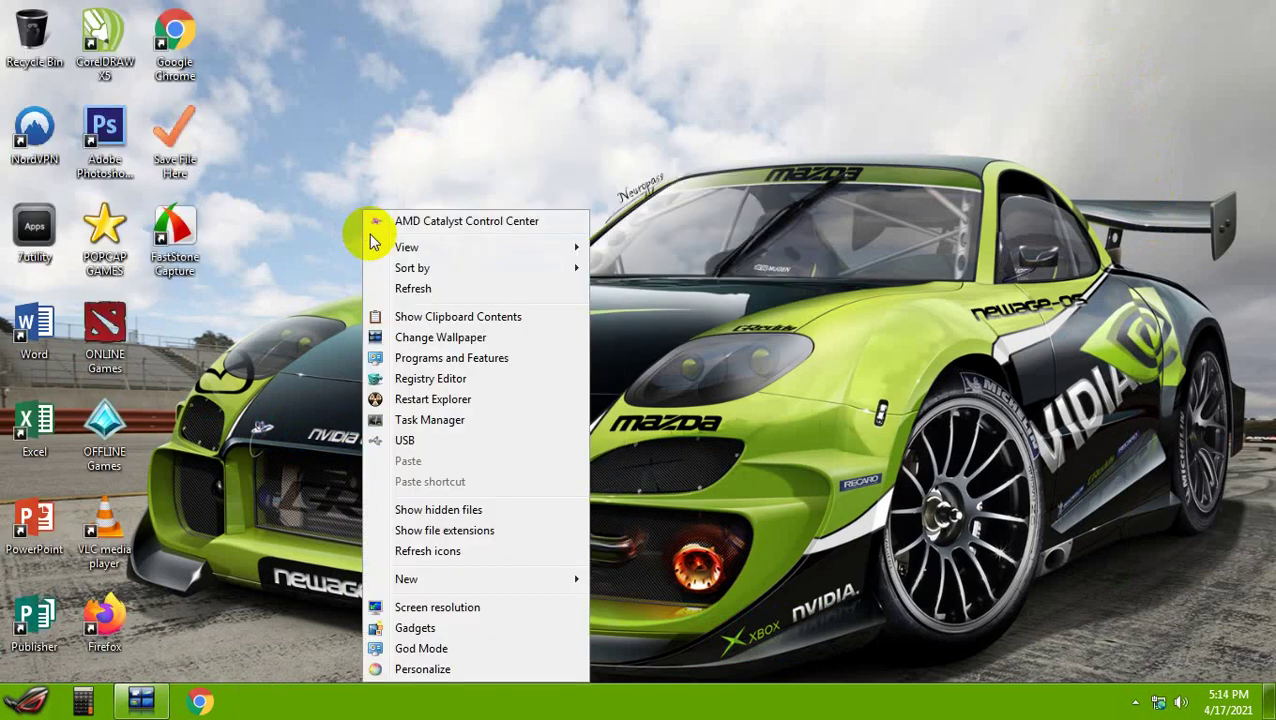
left_click(407, 288)
left_click(756, 586)
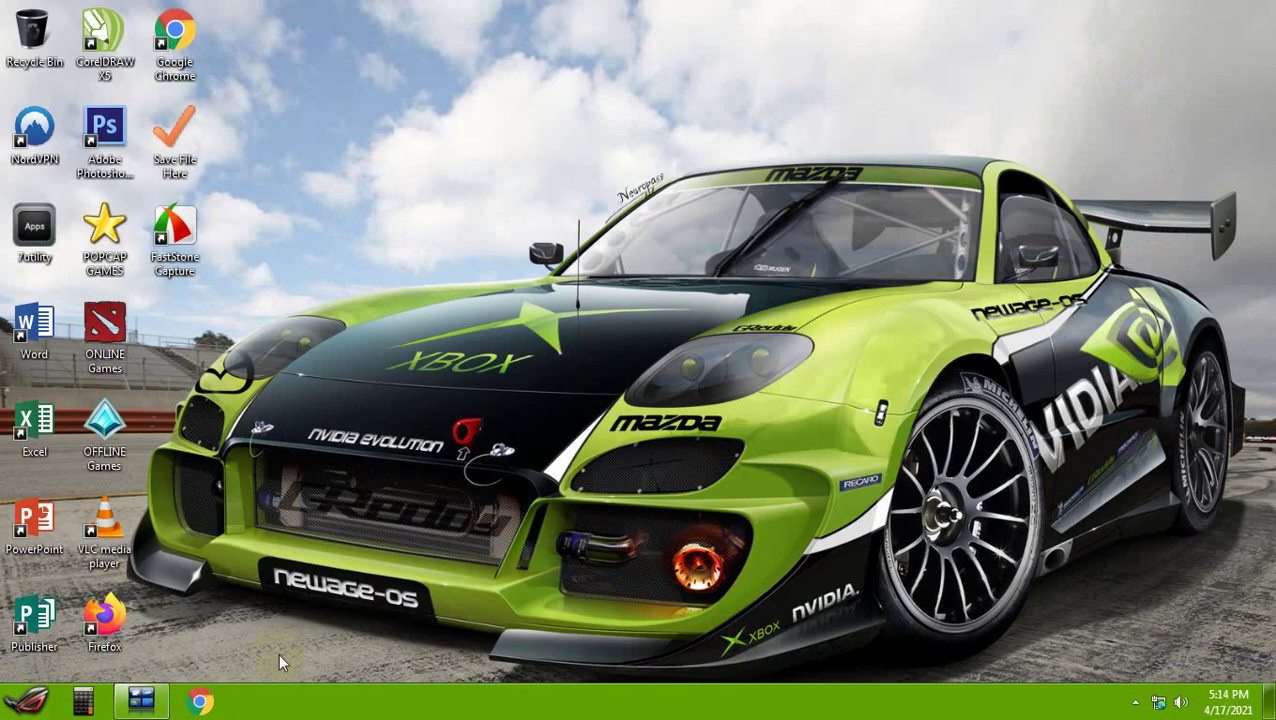
Show the hidden notification area icons
left_click(1133, 705)
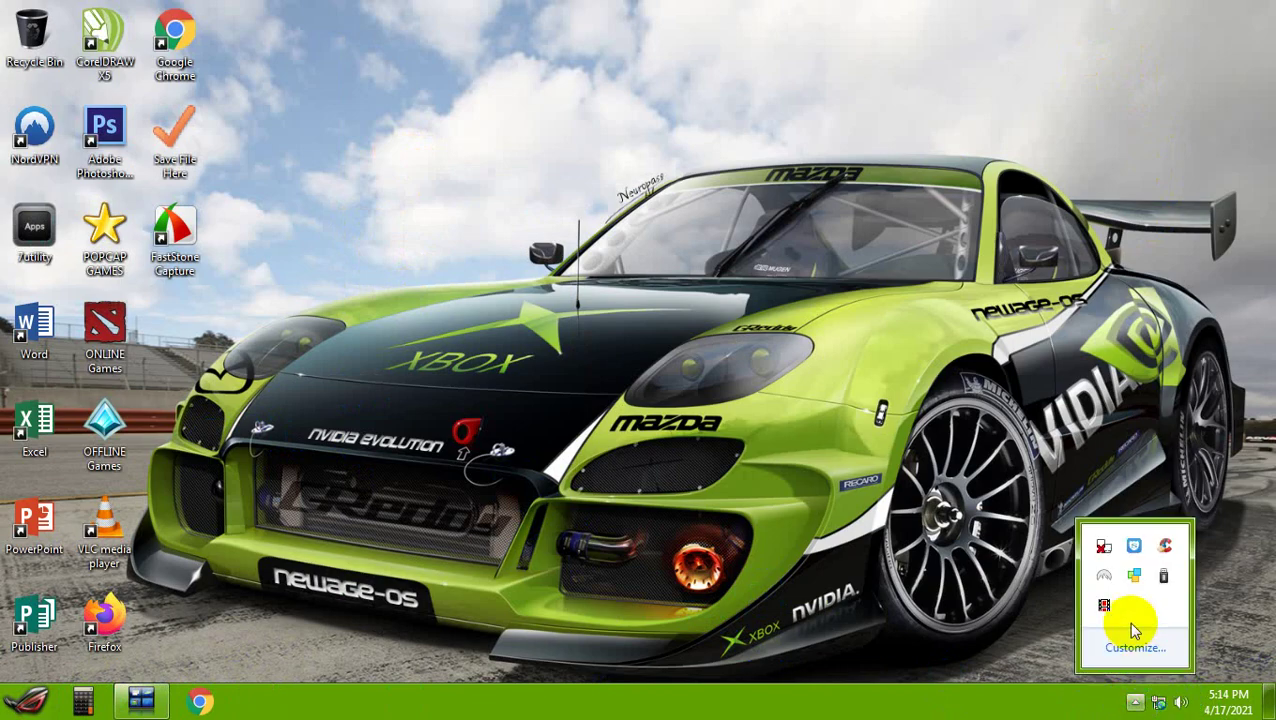